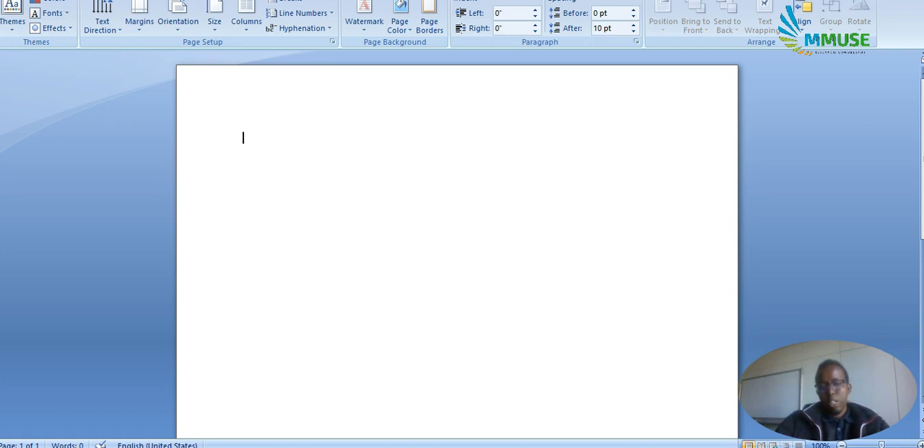
# Write the author's surname at the start of the blank document and enlarge the text by three font-size increments.
pyautogui.write('Hassan')
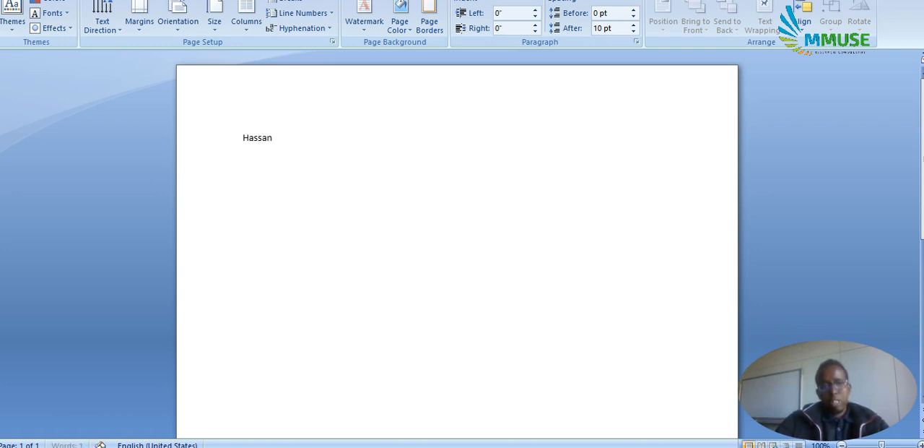
pyautogui.hotkey('ctrl', 'a')
pyautogui.hotkey('ctrl', 'shift', '.')
pyautogui.hotkey('ctrl', 'shift', '.')
pyautogui.hotkey('ctrl', 'shift', '.')
pyautogui.hotkey('ctrl', 'shift', '.')
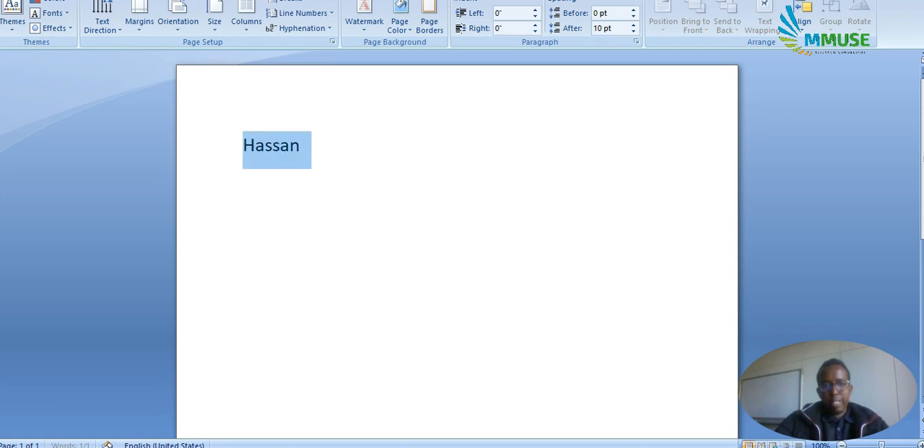
# Continue the reference with a comma, the author's initial and the year "(2015)".
pyautogui.press('Right')
pyautogui.write(',')
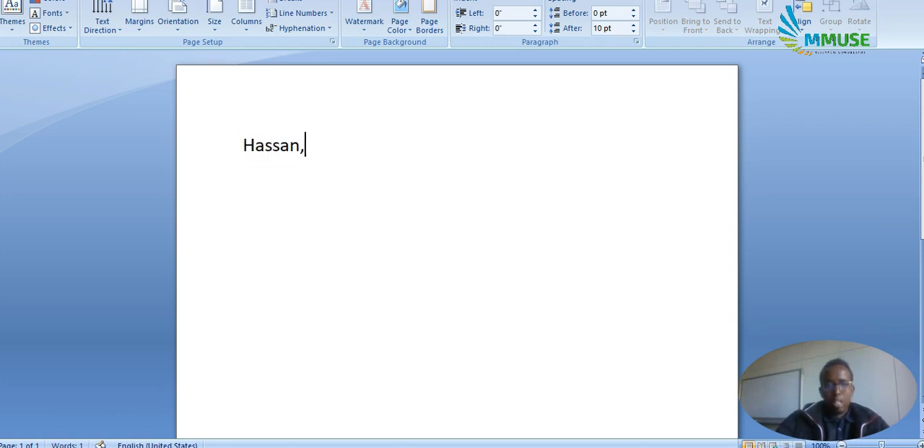
pyautogui.write(' M')
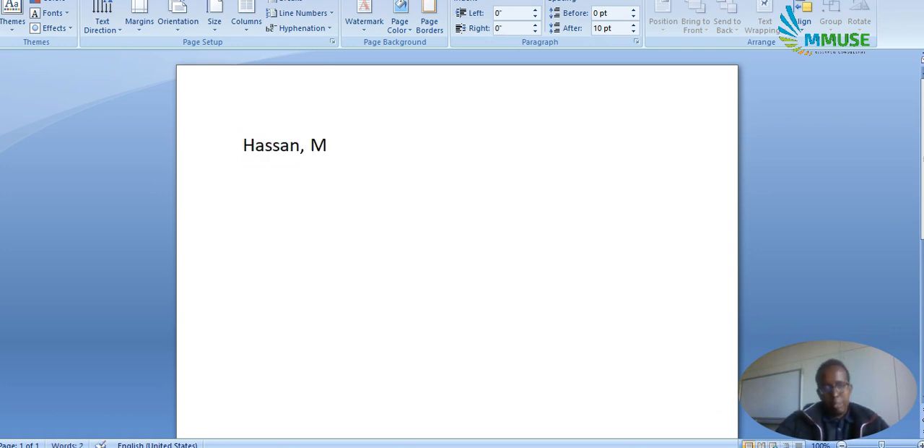
pyautogui.write('. (')
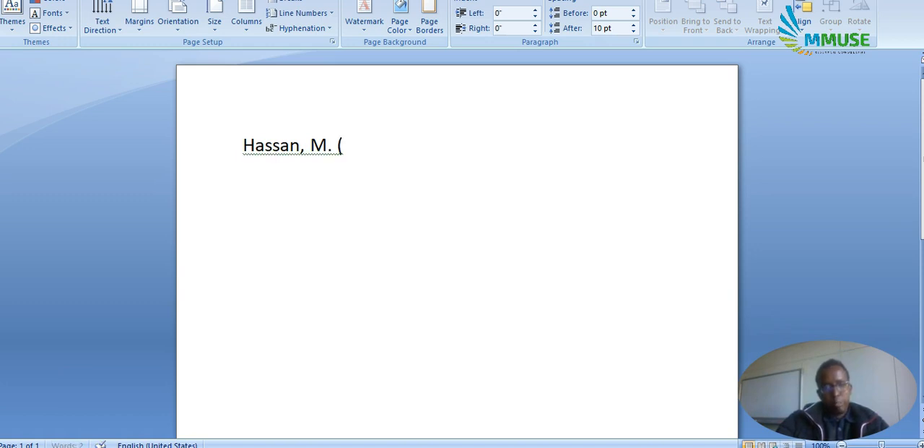
pyautogui.write('201')
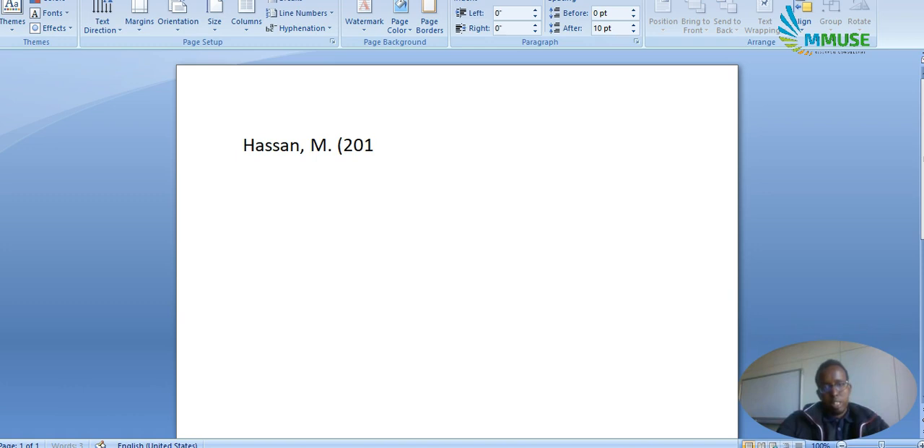
pyautogui.write('5)')
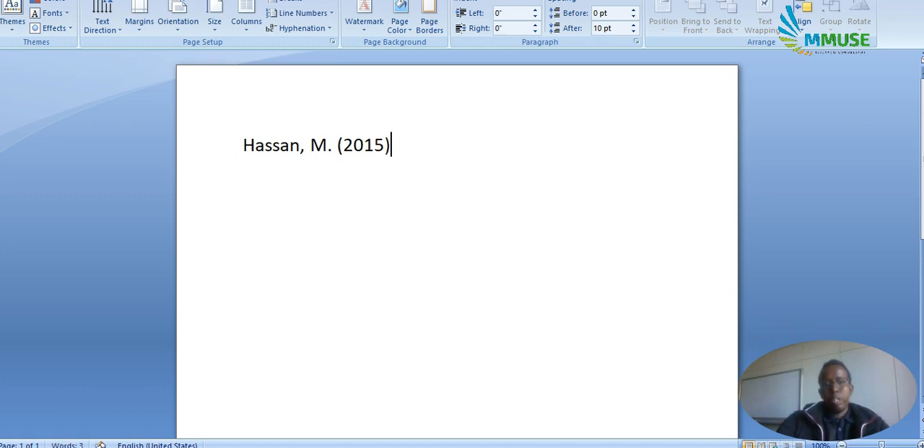
pyautogui.write('.')
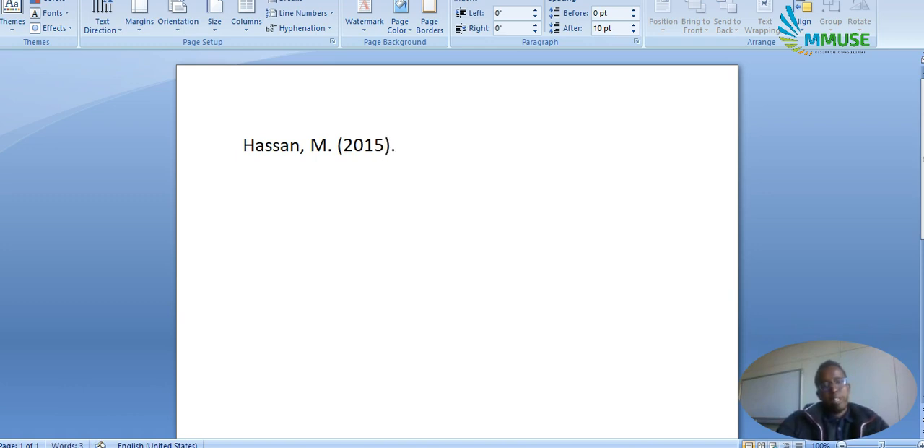
pyautogui.write(' Article-k')
# Add the placeholder article title after the year as ". Article-ka magaciisa halkaan ku qor.".
pyautogui.press('BackSpace')
pyautogui.write('-ka magac')
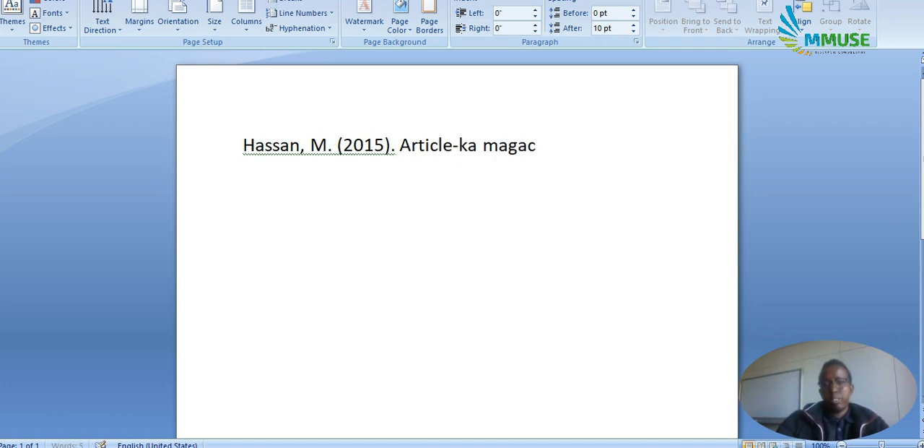
pyautogui.write('iisa halkaan')
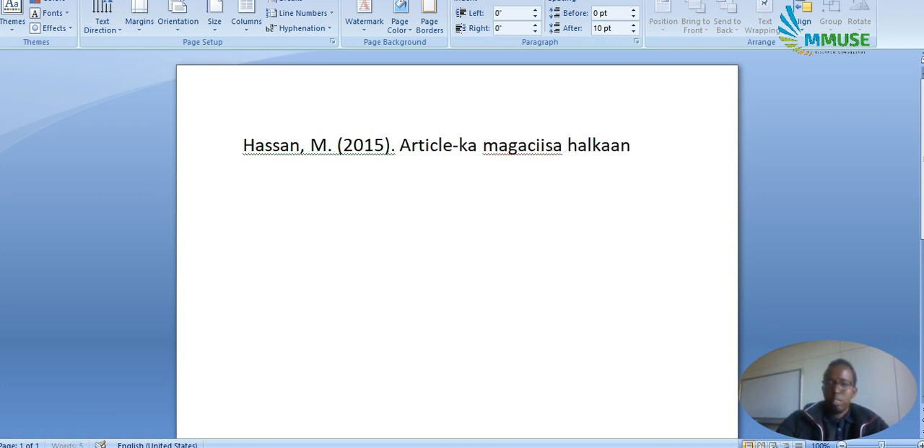
pyautogui.write(' ku qor. ')
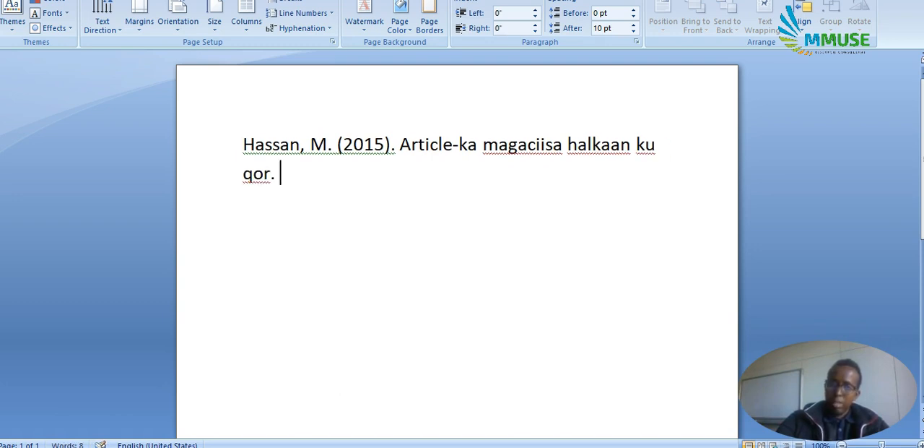
pyautogui.write('Journal')
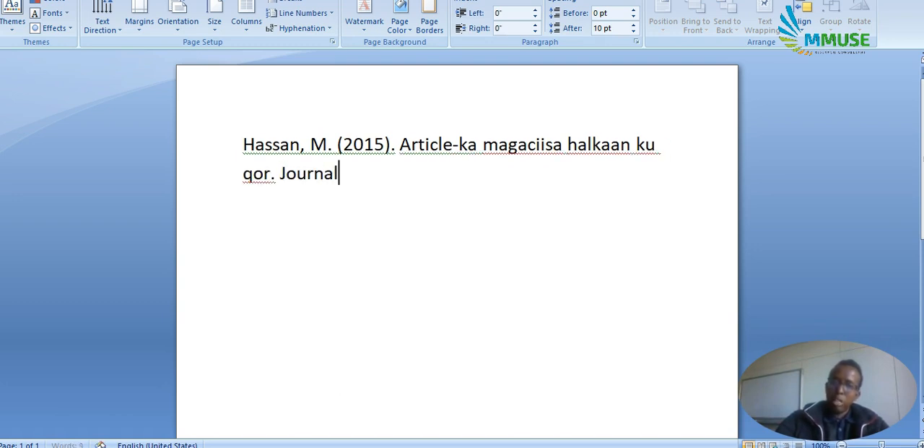
# Add "Journal, volume" in italics after the article title.
pyautogui.hotkey('ctrl', 'shift', 'Left')
pyautogui.hotkey('ctrl', 'i')
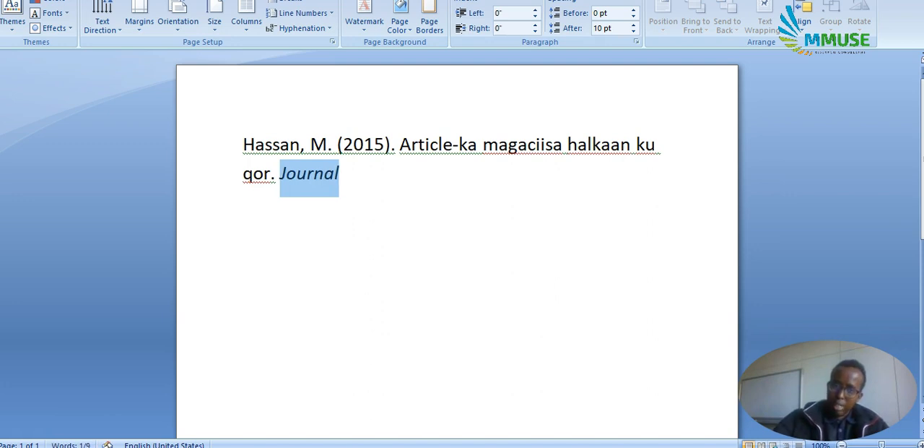
pyautogui.press('Right')
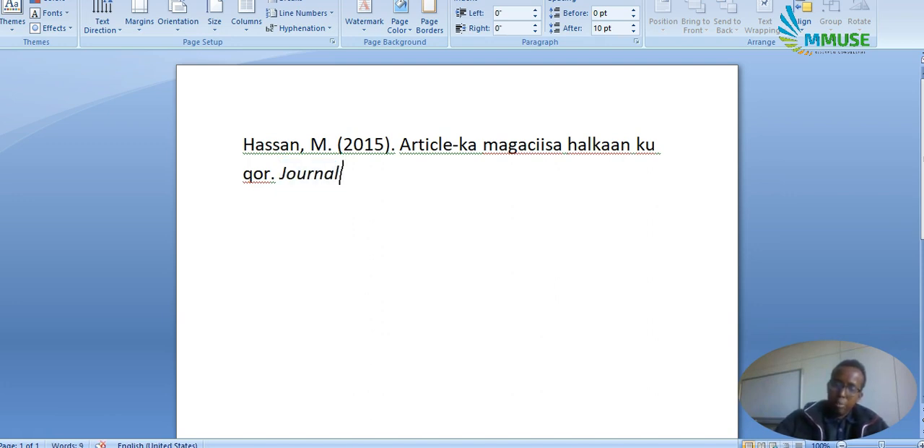
pyautogui.write(', ')
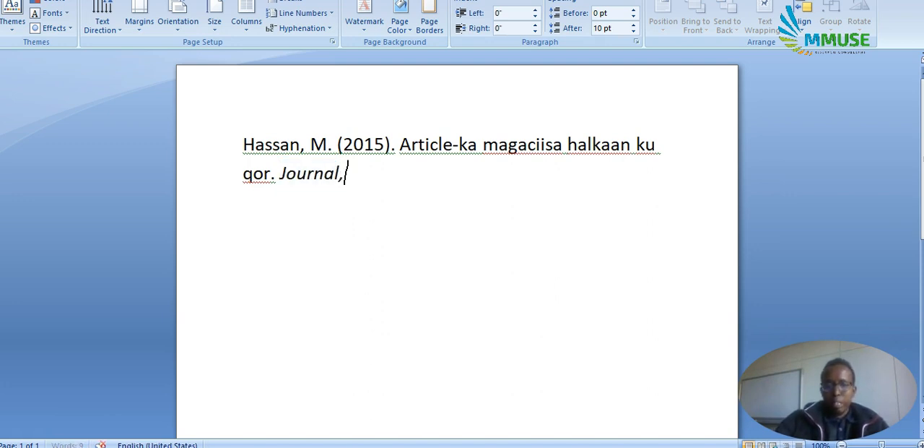
pyautogui.write('v')
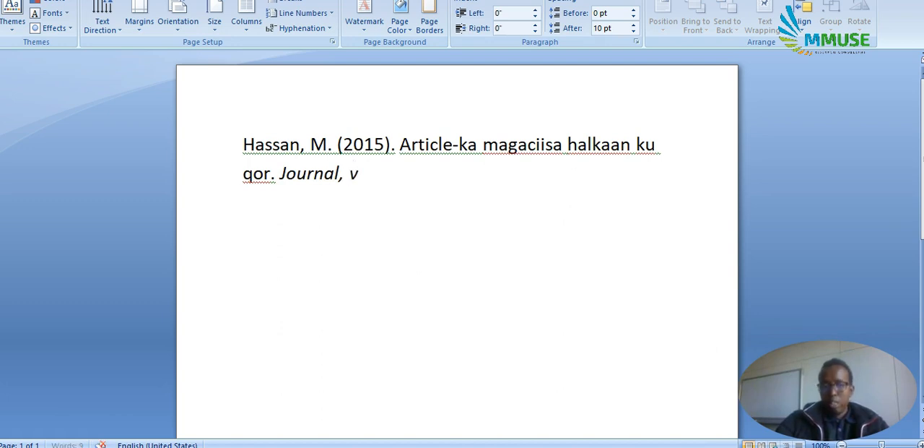
pyautogui.write('olume')
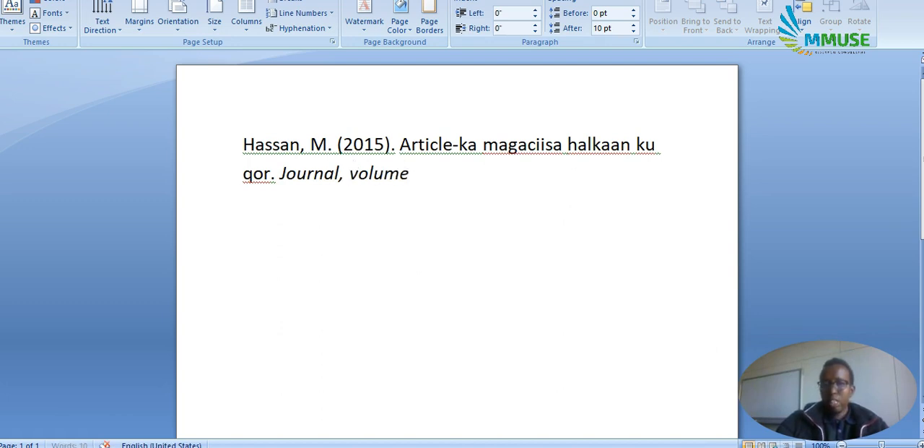
pyautogui.write(' (')
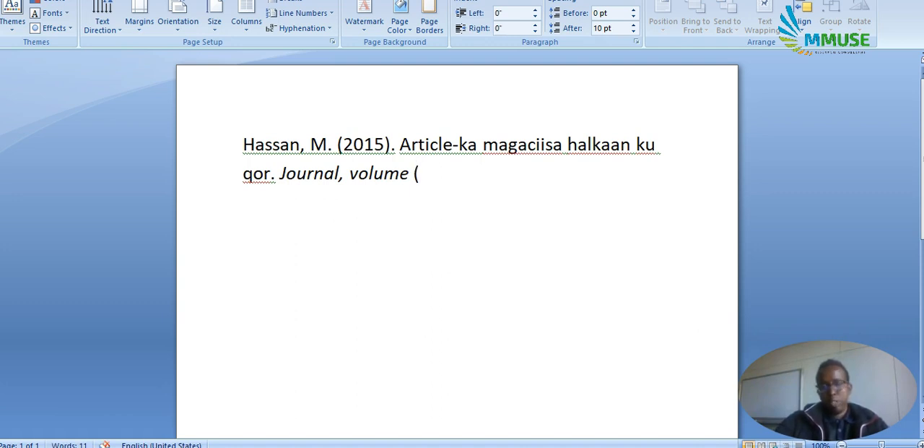
pyautogui.write('issue')
# Complete the reference in upright text with "(issue)." and the page range "25 -40.".
pyautogui.press('BackSpace')
pyautogui.write('u')
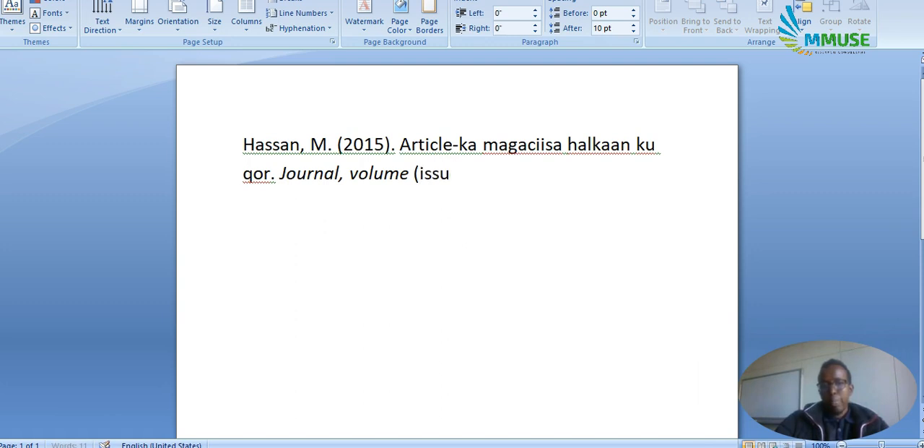
pyautogui.write('e). ')
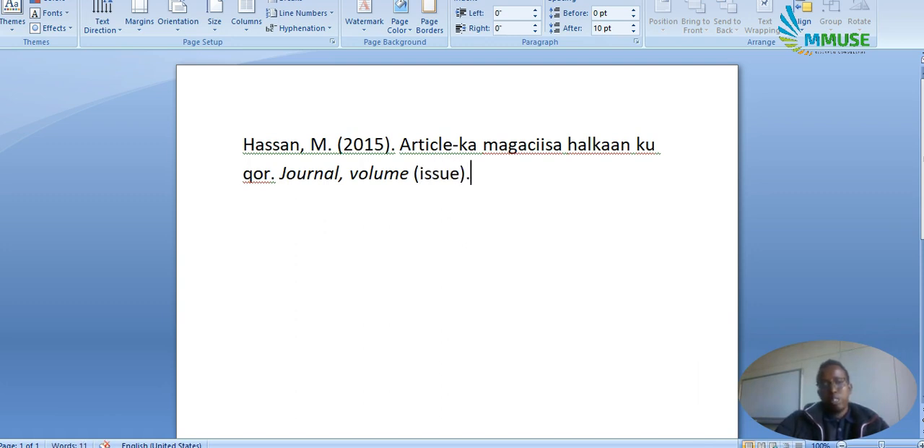
pyautogui.write('25 -40')
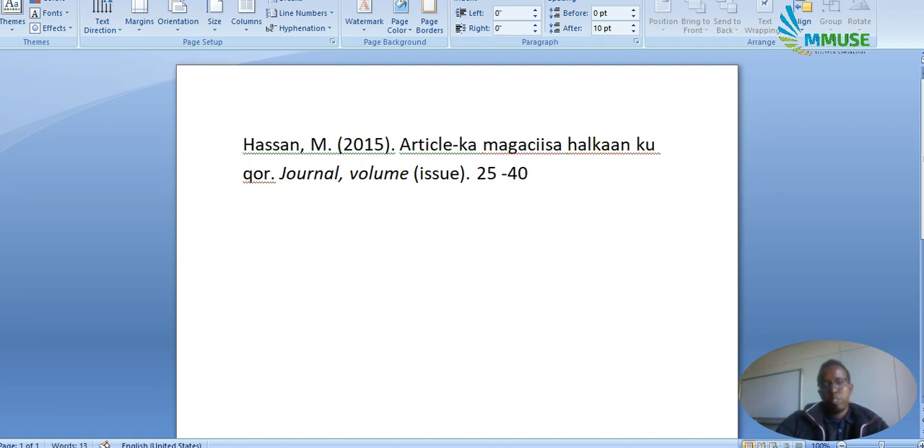
pyautogui.write('.')
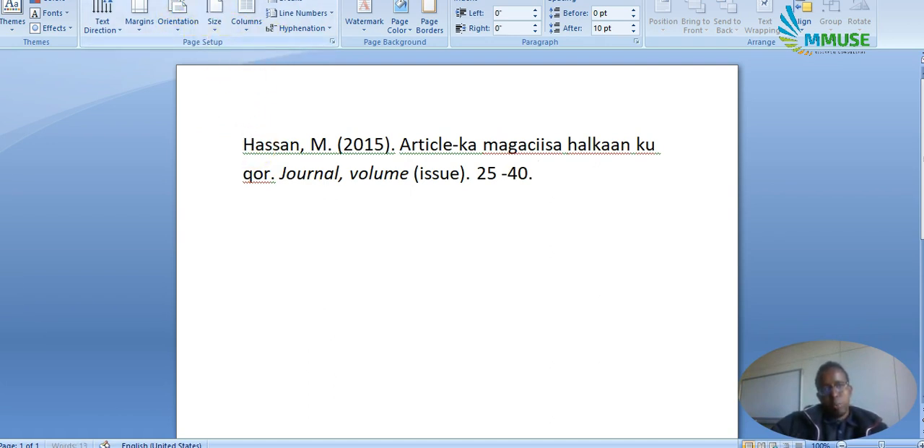
pyautogui.click(186, 0)
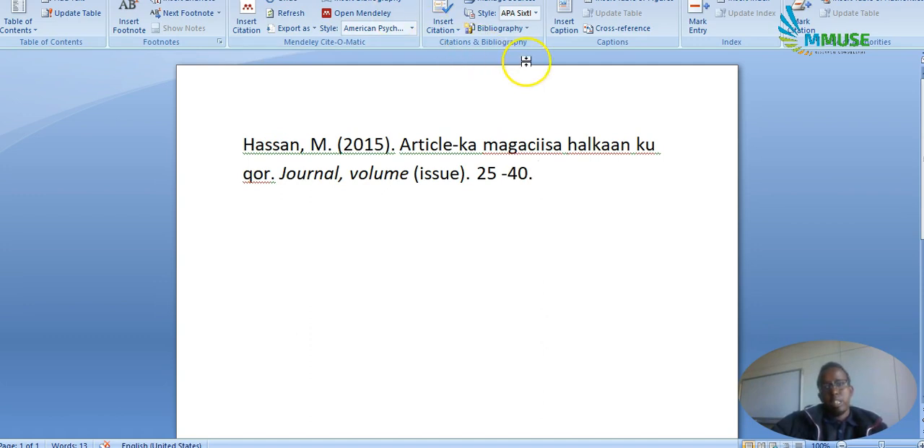
pyautogui.click(444, 29)
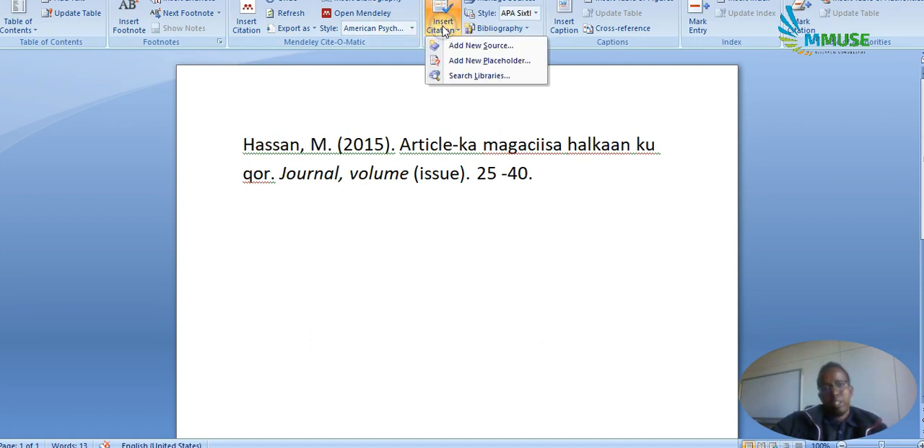
pyautogui.click(455, 48)
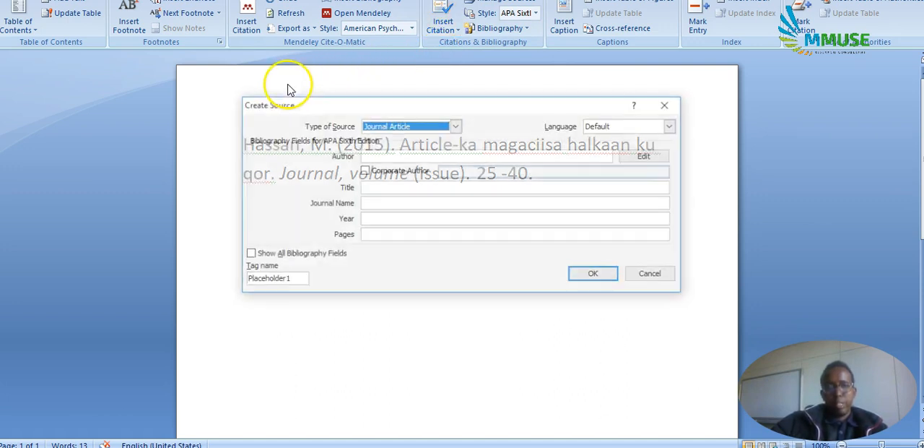
pyautogui.click(387, 132)
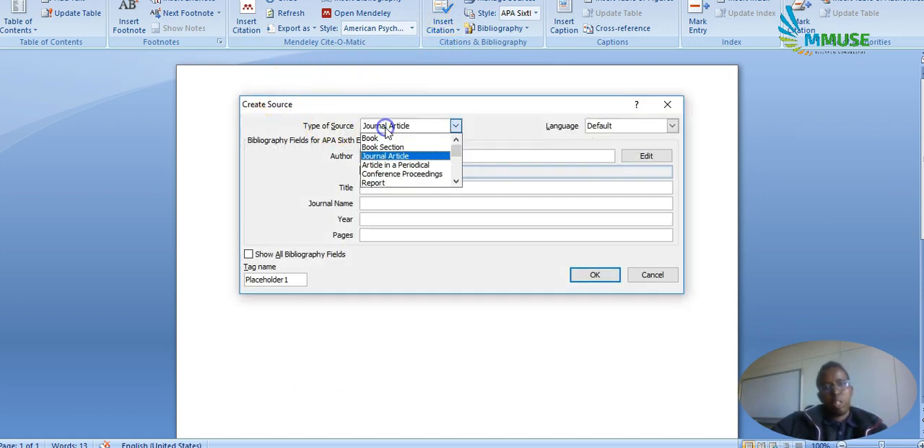
pyautogui.click(382, 155)
pyautogui.click(383, 155)
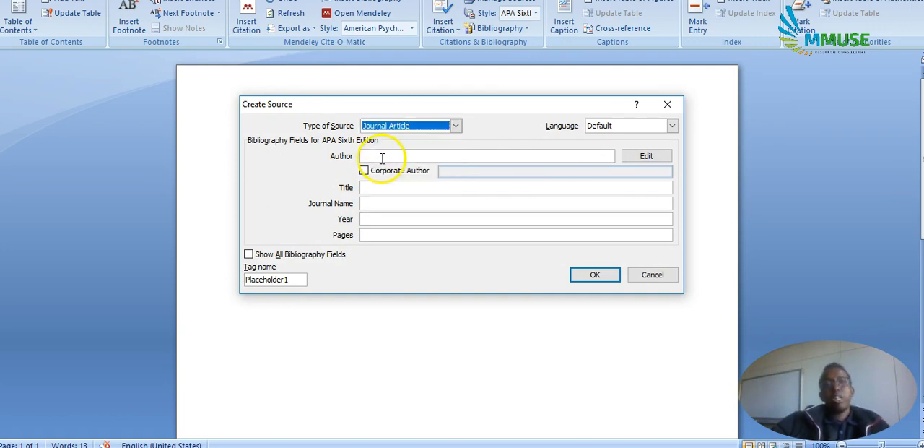
pyautogui.write('Hassan')
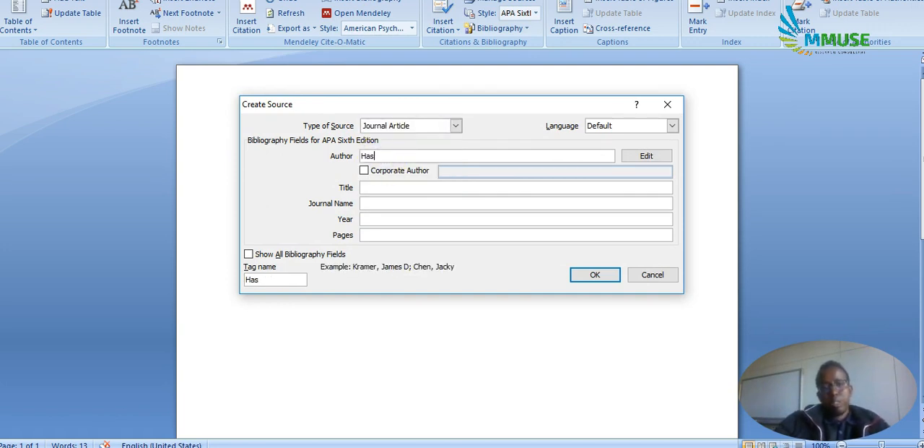
pyautogui.click(395, 187)
pyautogui.click(381, 202)
pyautogui.click(377, 220)
pyautogui.click(378, 235)
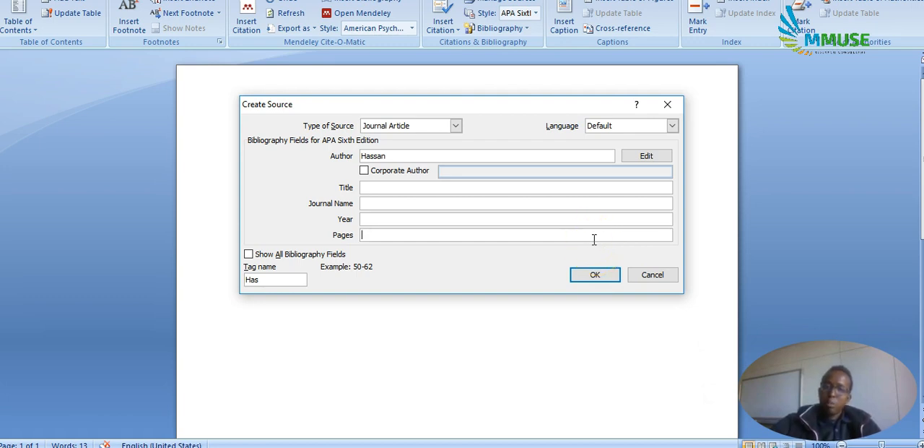
pyautogui.click(643, 280)
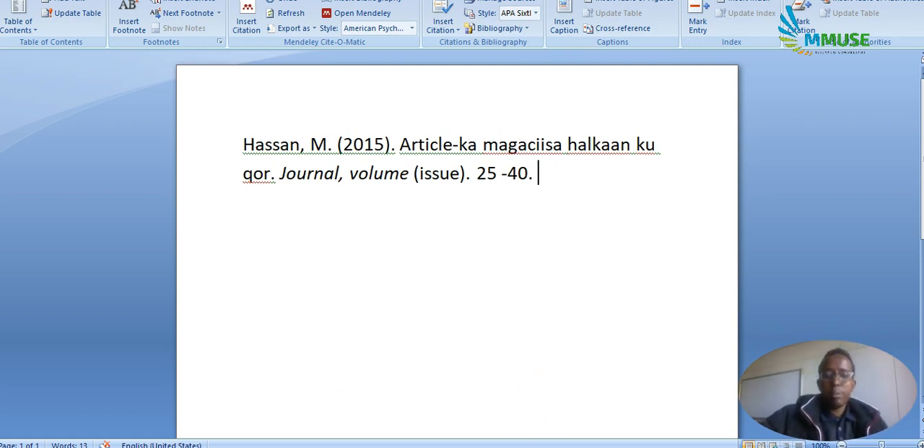
# Switch to Mendeley Desktop and view the paper "a Study on User Perception and Awareness Related To Online Privacy During Online".
pyautogui.moveTo(548, 447)
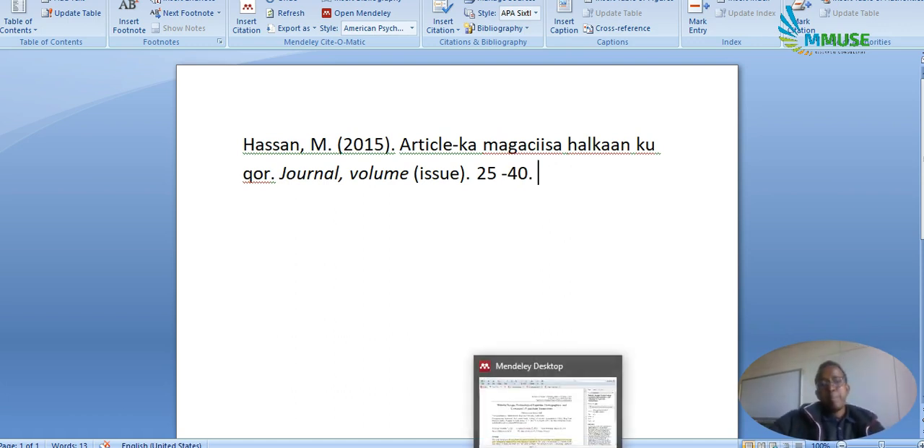
pyautogui.click(548, 404)
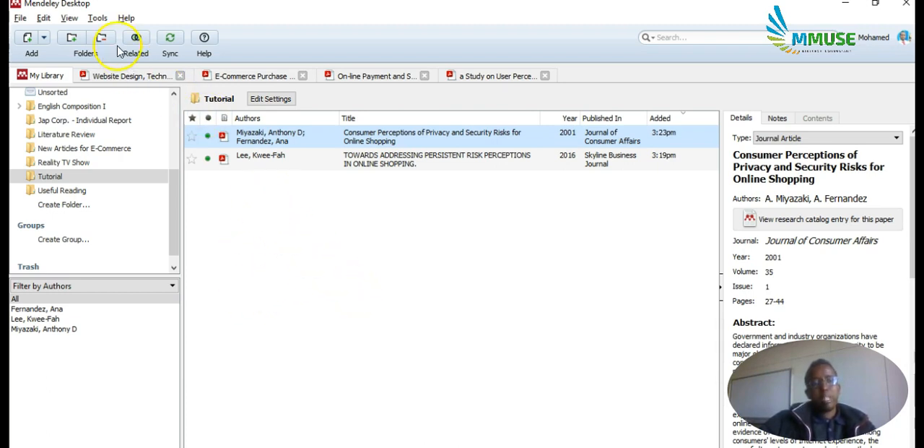
pyautogui.click(97, 18)
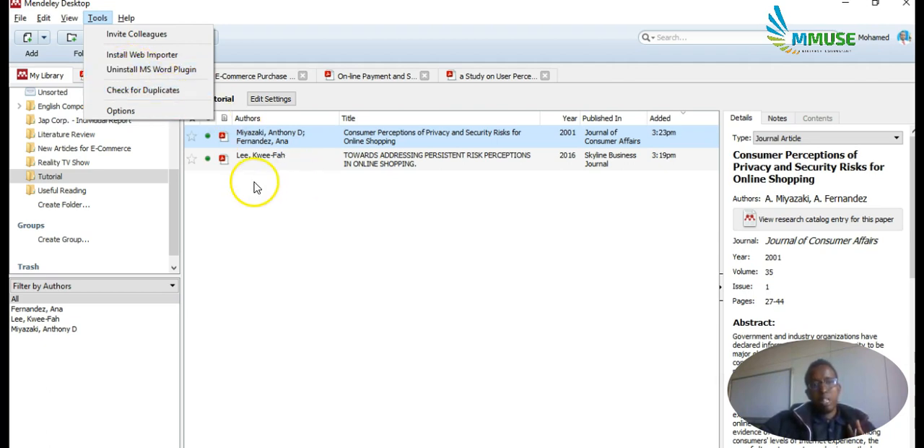
pyautogui.click(289, 184)
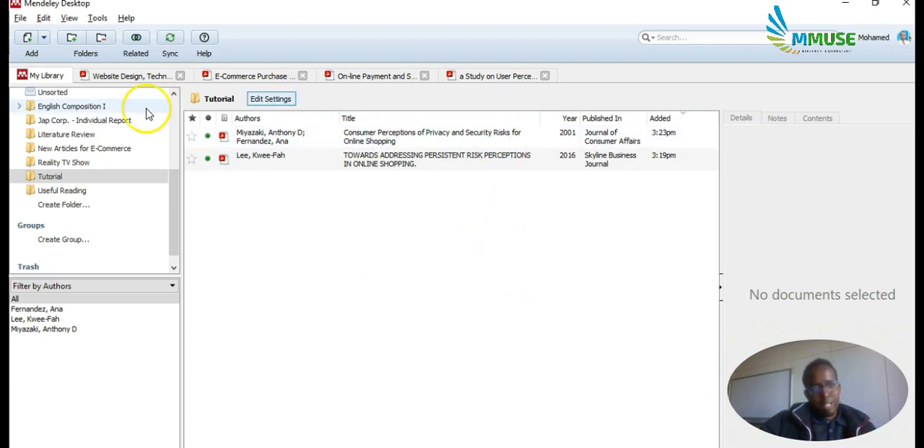
pyautogui.click(473, 76)
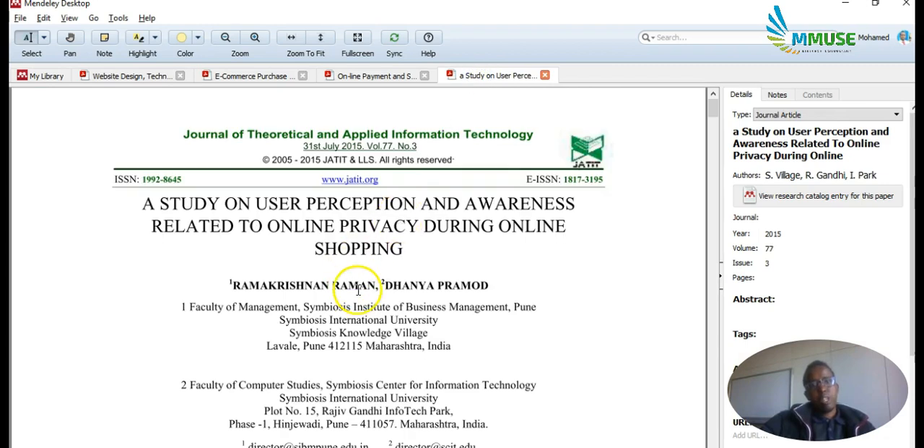
# Copy the formatted citation of the online privacy paper and paste it into a new blank Word document.
pyautogui.hotkey('ctrl', 'shift', 'c')
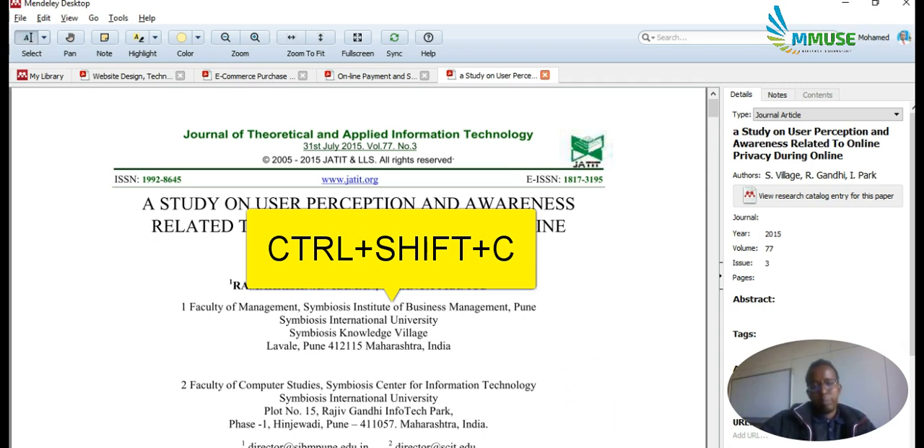
pyautogui.moveTo(517, 446)
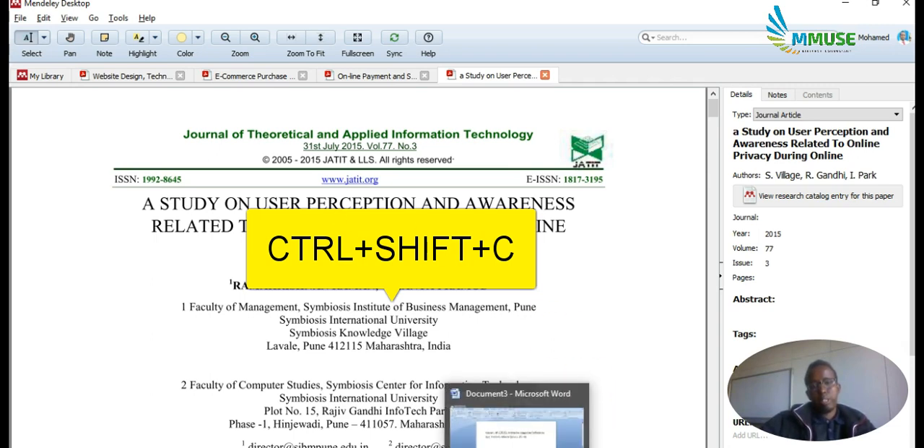
pyautogui.click(517, 443)
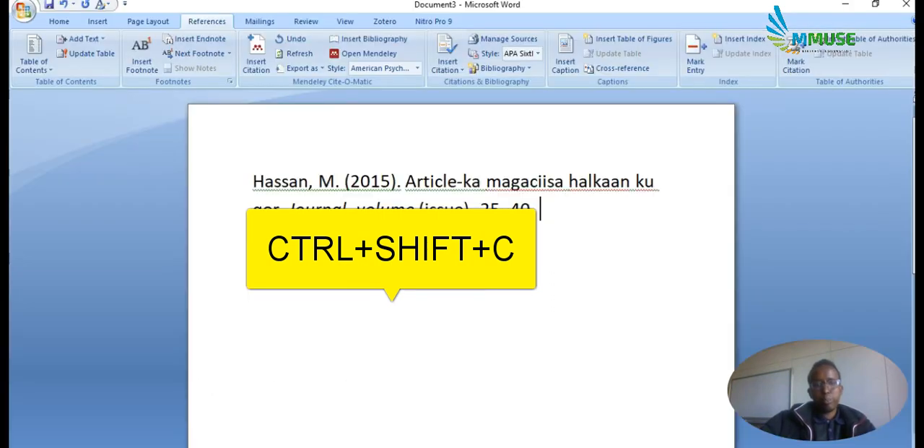
pyautogui.hotkey('ctrl', 'n')
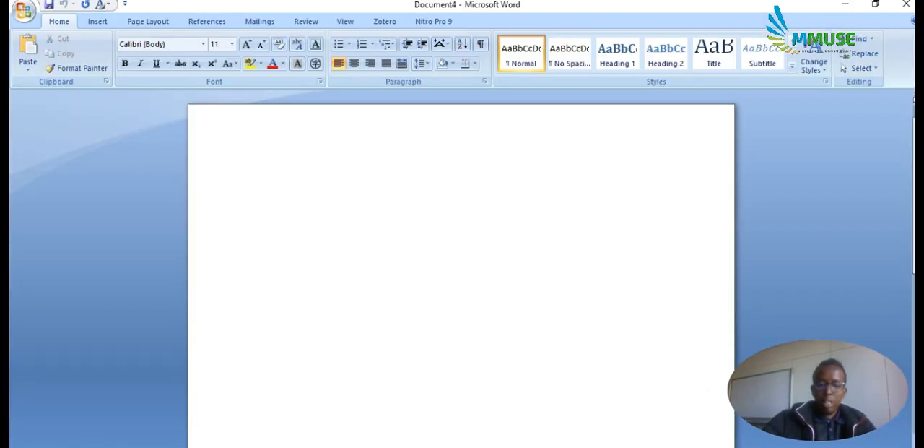
pyautogui.hotkey('ctrl', 'v')
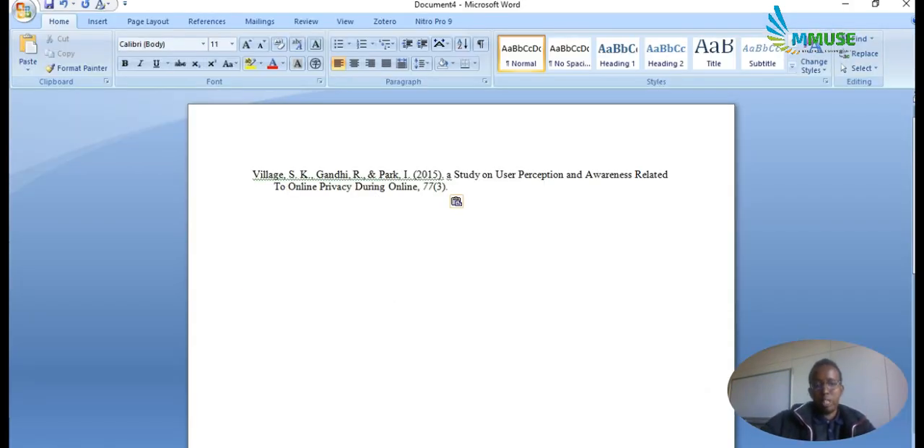
# Enlarge all the text of the pasted reference to font size 22.
pyautogui.hotkey('ctrl', 'a')
pyautogui.hotkey('ctrl', ']')
pyautogui.hotkey('ctrl', ']')
pyautogui.hotkey('ctrl', ']')
pyautogui.hotkey('ctrl', ']')
pyautogui.hotkey('ctrl', ']')
pyautogui.hotkey('ctrl', ']')
pyautogui.hotkey('ctrl', ']')
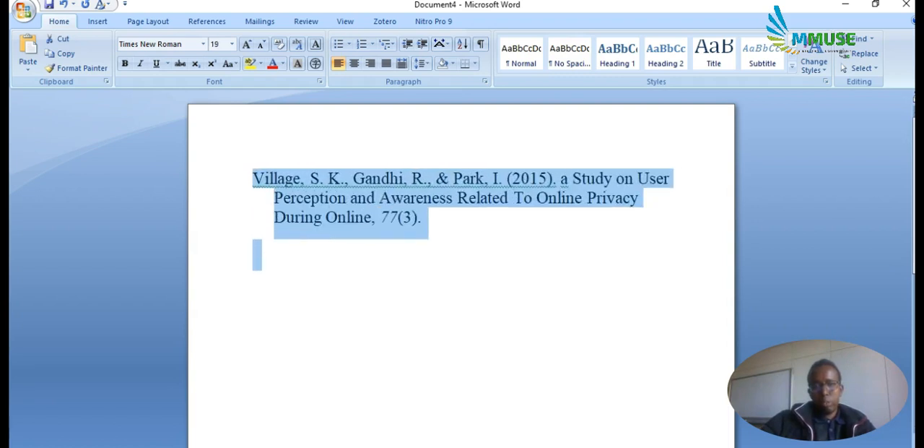
pyautogui.hotkey('ctrl', ']')
pyautogui.hotkey('ctrl', ']')
pyautogui.hotkey('ctrl', ']')
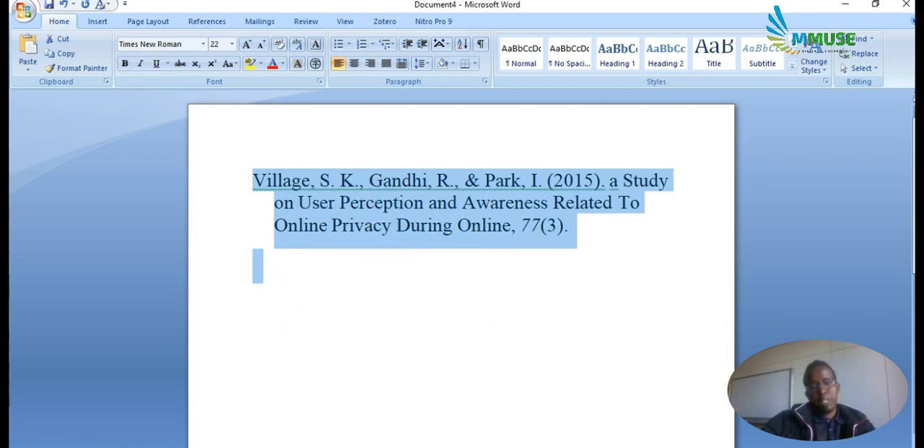
# Replace the pasted reference in Word with the Mendeley citation of the paper "Website Design, Technological Expertise, Demographics, and Consumer's E-purchase Transactions".
pyautogui.hotkey('alt', 'Tab')
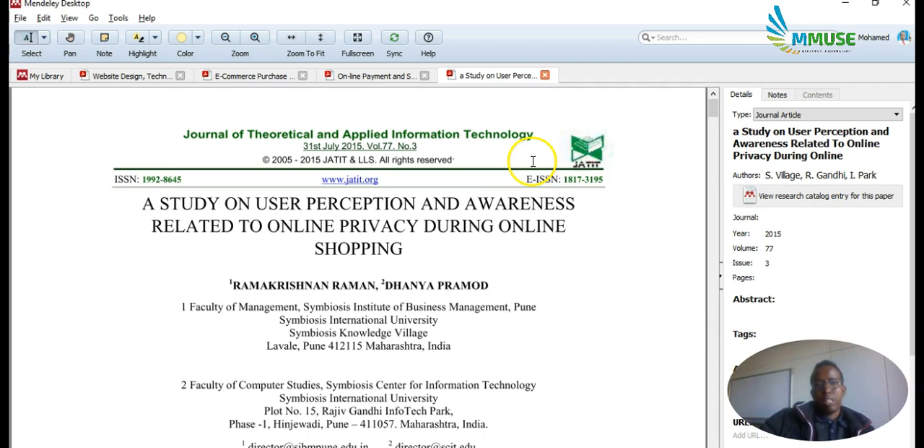
pyautogui.click(105, 82)
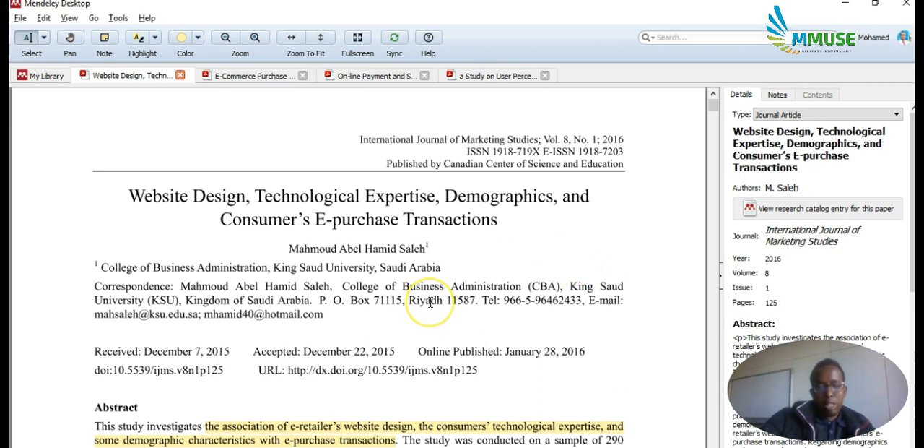
pyautogui.hotkey('alt', 'Tab')
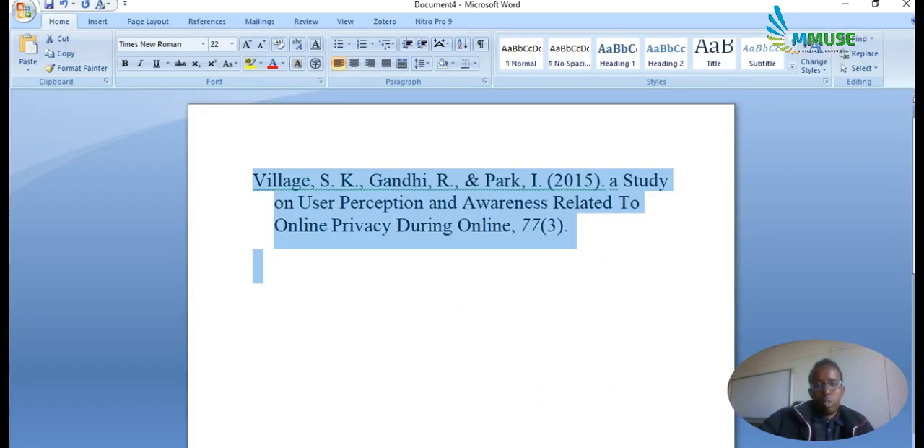
pyautogui.press('BackSpace')
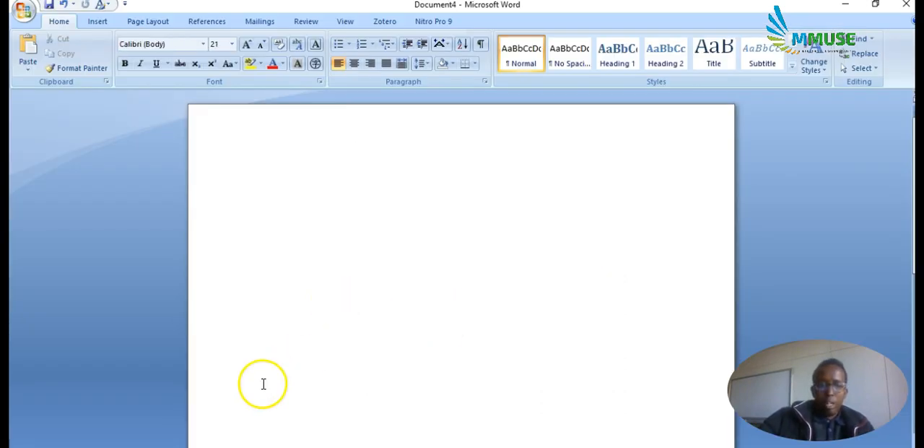
pyautogui.hotkey('ctrl', 'v')
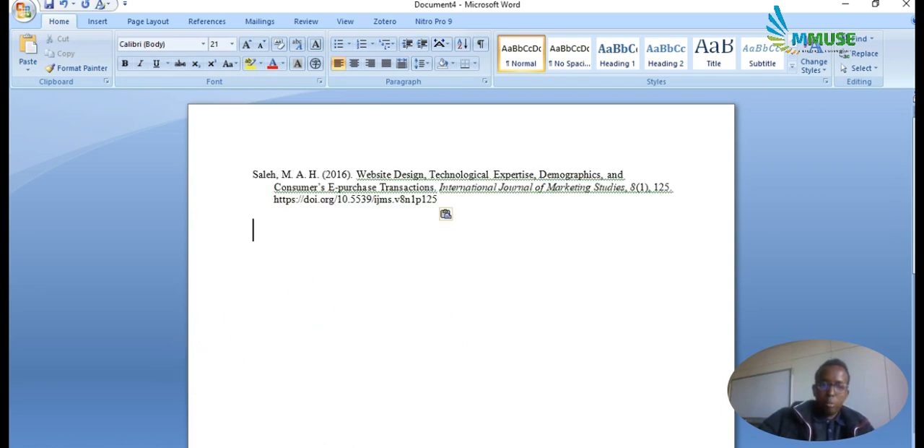
pyautogui.click(441, 199)
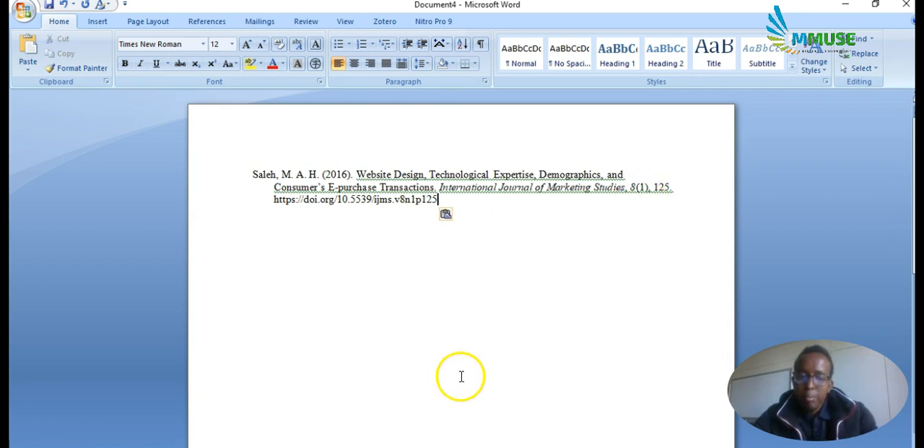
# In Mendeley Desktop, check the last page number of the Website Design paper and set its Pages detail to 125-138.
pyautogui.hotkey('alt', 'Tab')
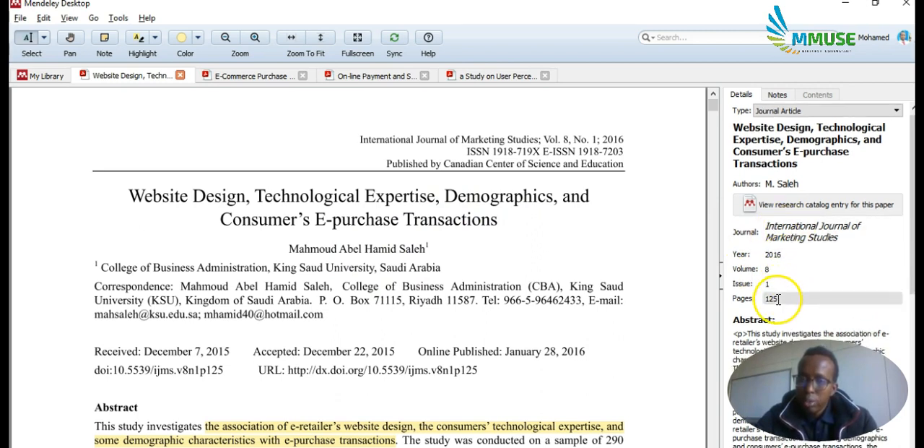
pyautogui.scroll(-10, 595, 302)
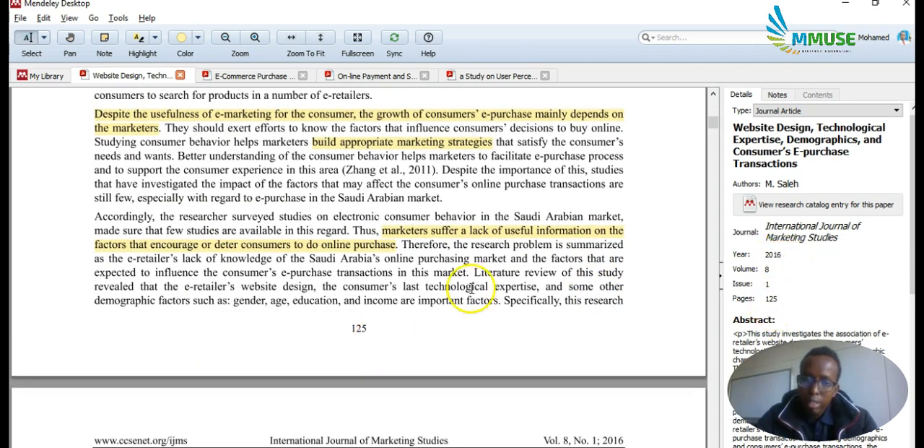
pyautogui.scroll(-20, 471, 287)
pyautogui.scroll(-20, 475, 194)
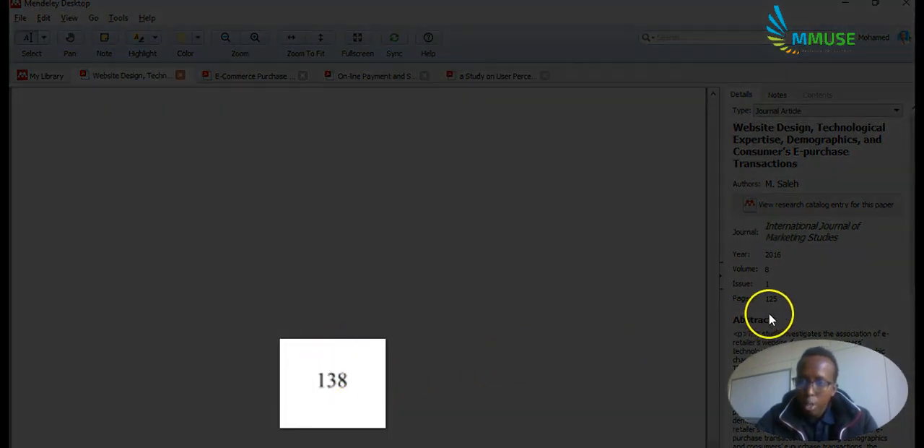
pyautogui.click(782, 298)
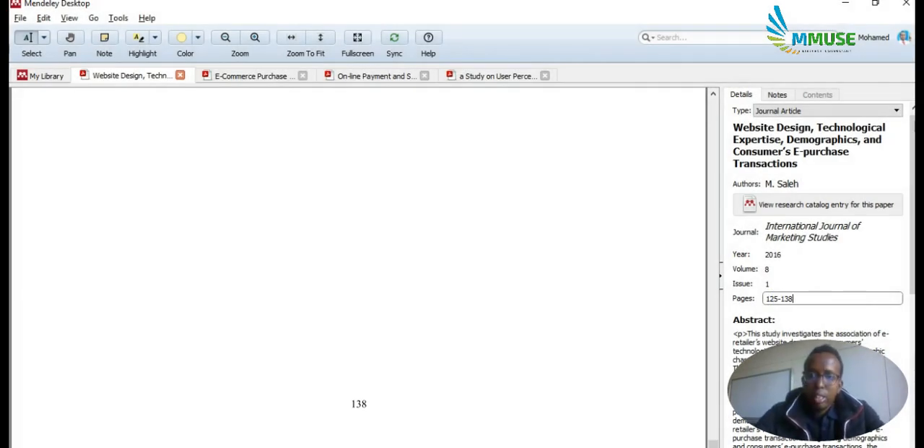
pyautogui.click(535, 260)
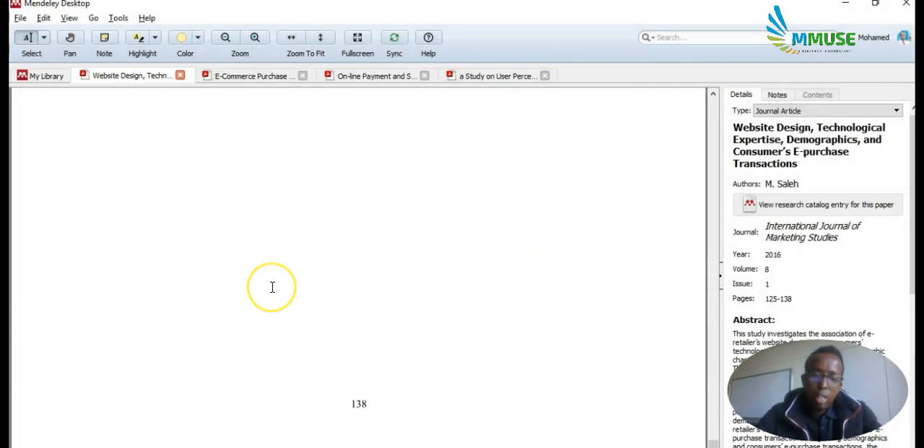
# Replace the reference in the Word document with the updated citation containing the full page range.
pyautogui.hotkey('alt', 'Tab')
pyautogui.tripleClick(226, 241)
pyautogui.press('BackSpace')
pyautogui.write('Saleh, M. A. H. (2016). Website Design, Technological Expertise, Demographics, and Consumer’s E-purchase Transactions. International Journal of Marketing Studies, 8(1), 125–138. https://doi.org/10.5539/ijms.v8n1p125')
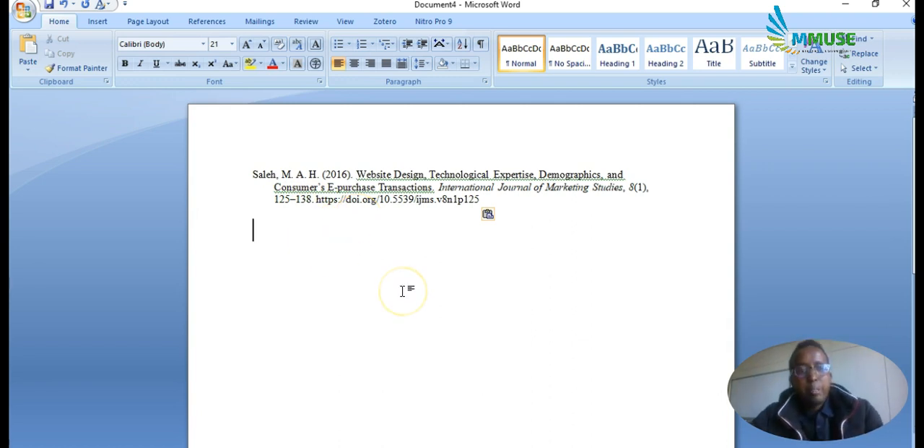
# Switch to the EBSCOhost advanced search in the browser and enter "perception of online shopping" as the search phrase.
pyautogui.hotkey('alt', 'Tab')
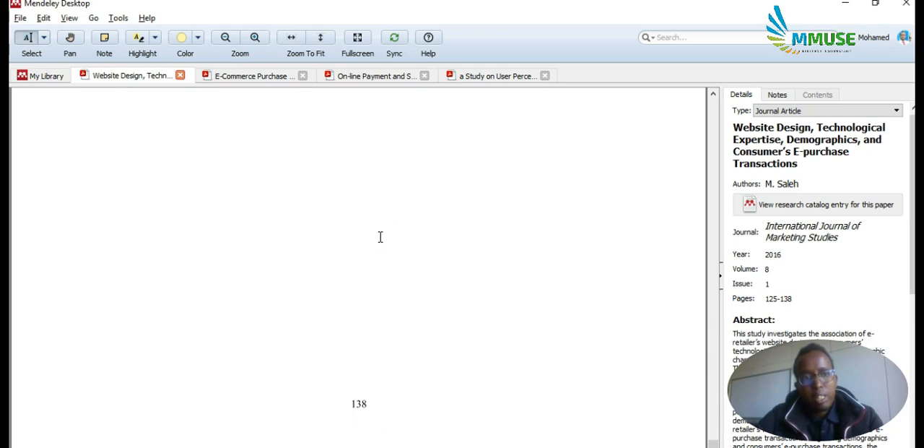
pyautogui.scroll(20, 295, 162)
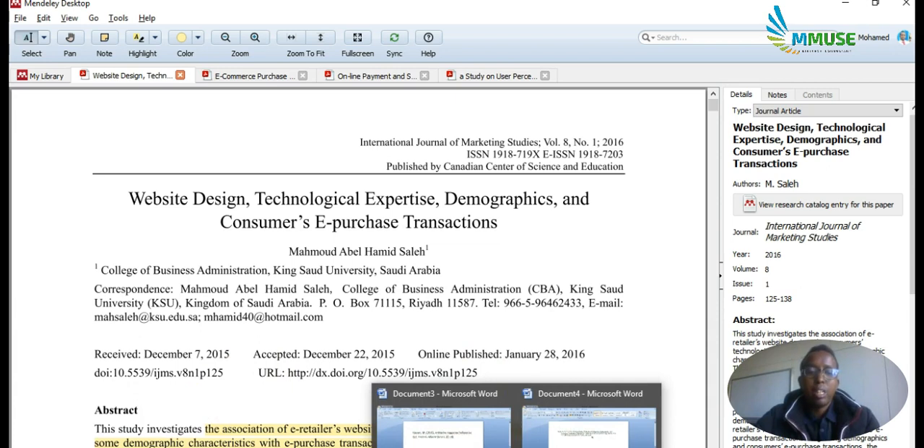
pyautogui.click(249, 430)
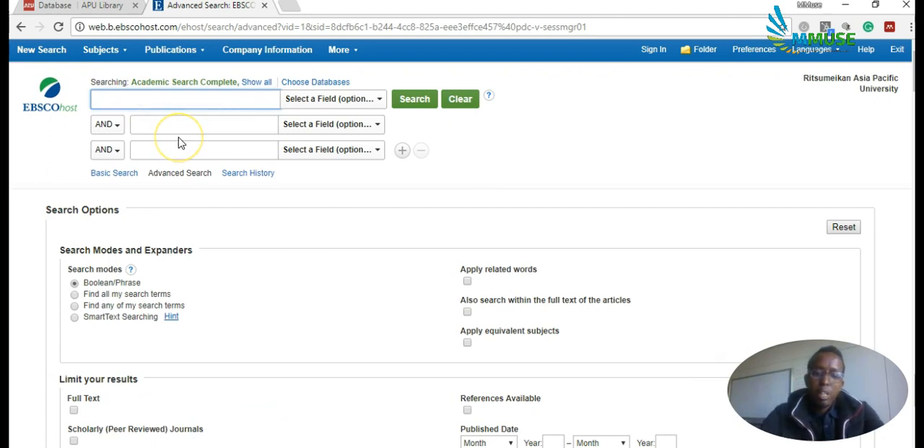
pyautogui.write('perceptoi')
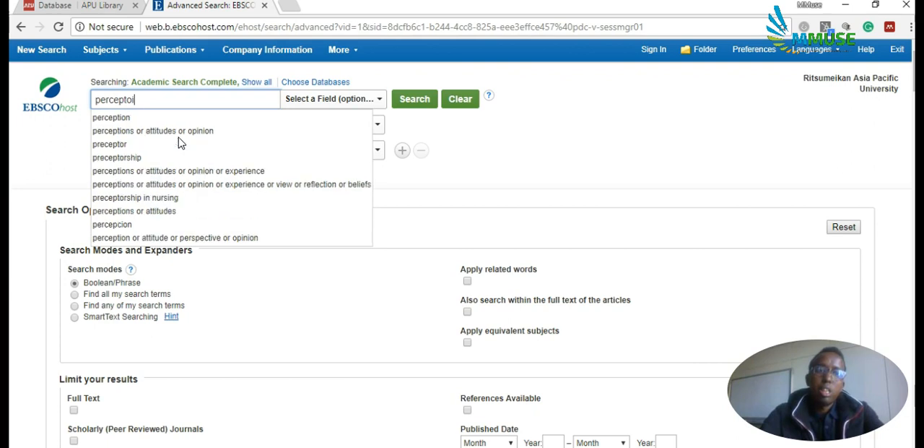
pyautogui.press('BackSpace')
pyautogui.write('ion of o')
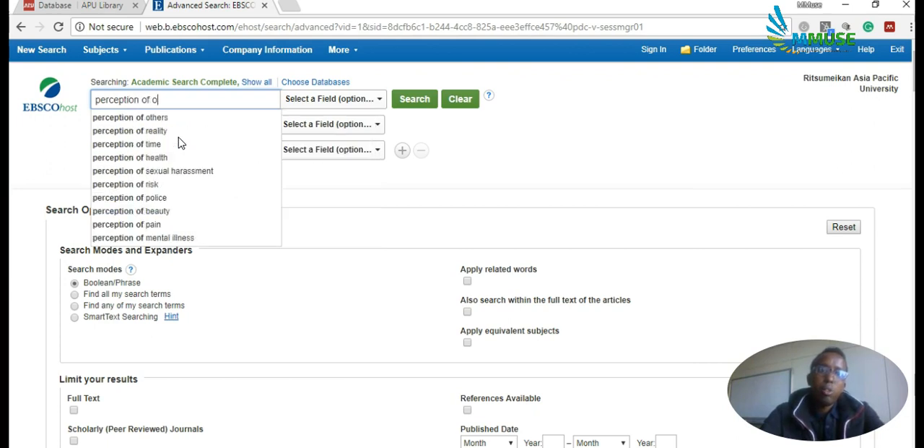
pyautogui.write('nline shopping')
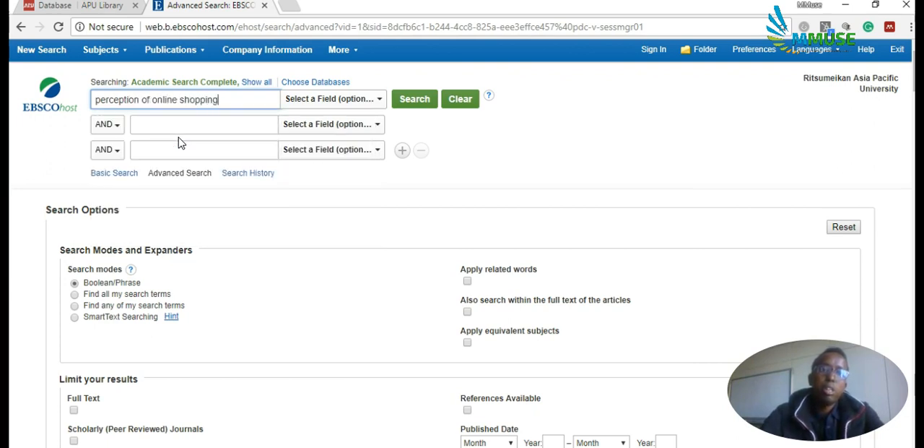
# Limit the search phrase to the TI Title field and run the search through EBSCOhost Research Databases.
pyautogui.click(325, 101)
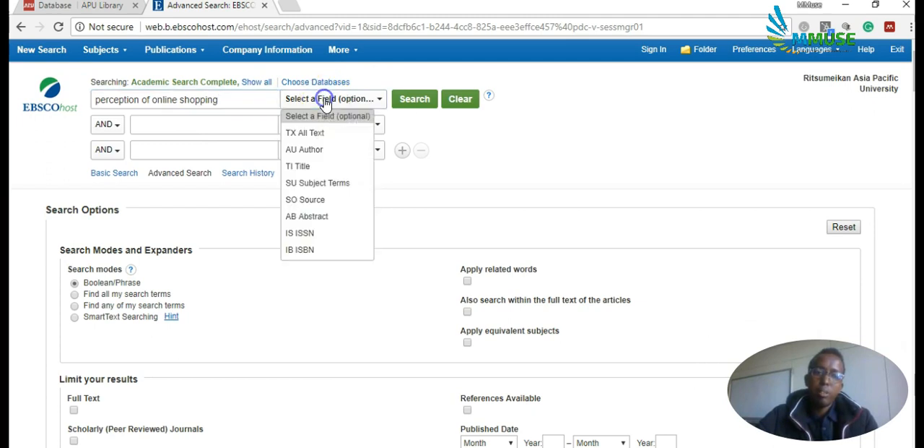
pyautogui.click(307, 166)
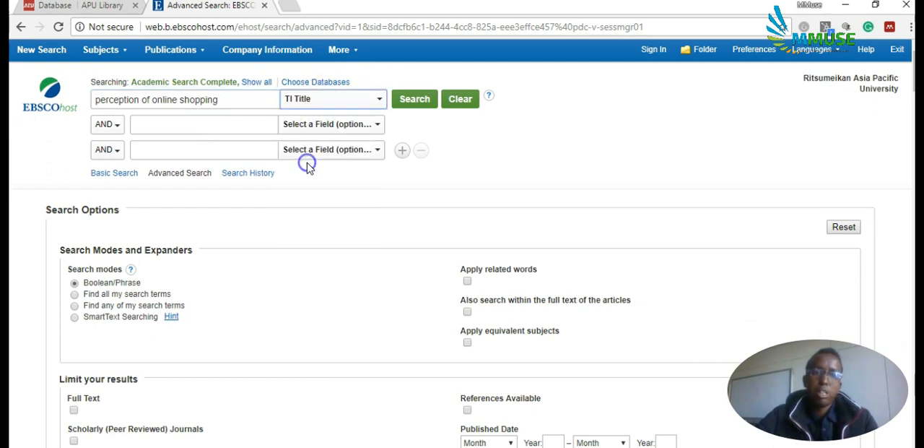
pyautogui.click(416, 100)
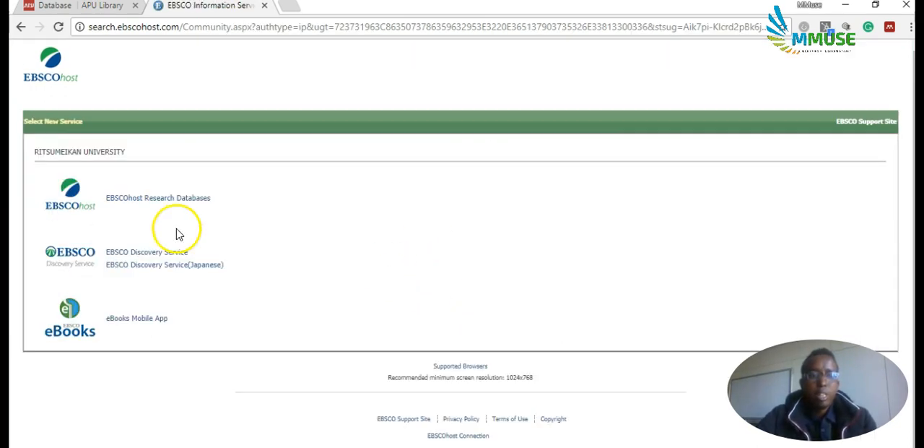
pyautogui.click(161, 199)
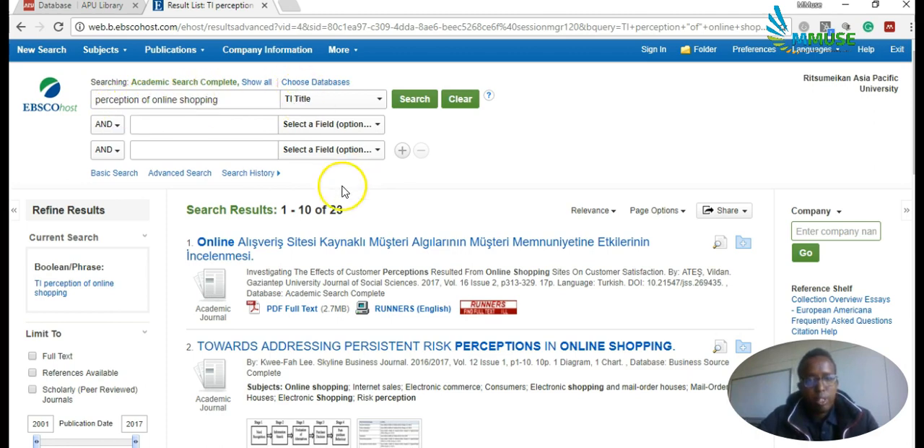
# Open the record of the article "Consumer Perceptions of Privacy and Security Risks for Online Shopping" from the search results.
pyautogui.scroll(-1, 352, 275)
pyautogui.scroll(-6, 352, 275)
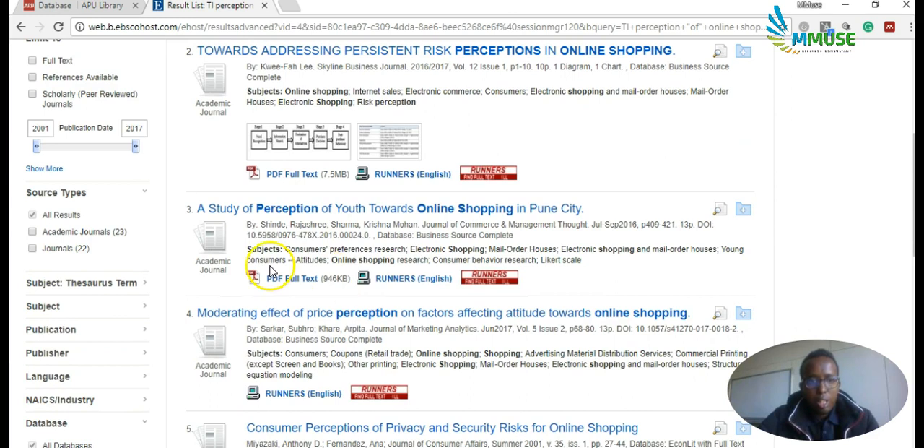
pyautogui.scroll(-3, 243, 298)
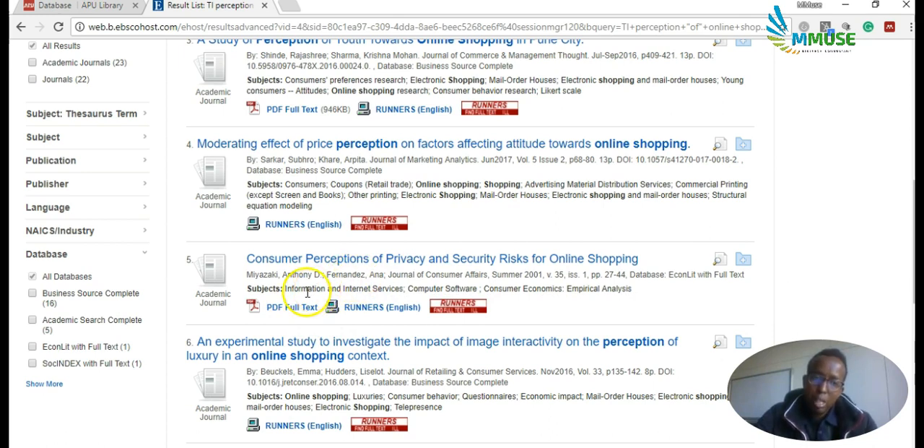
pyautogui.click(368, 260)
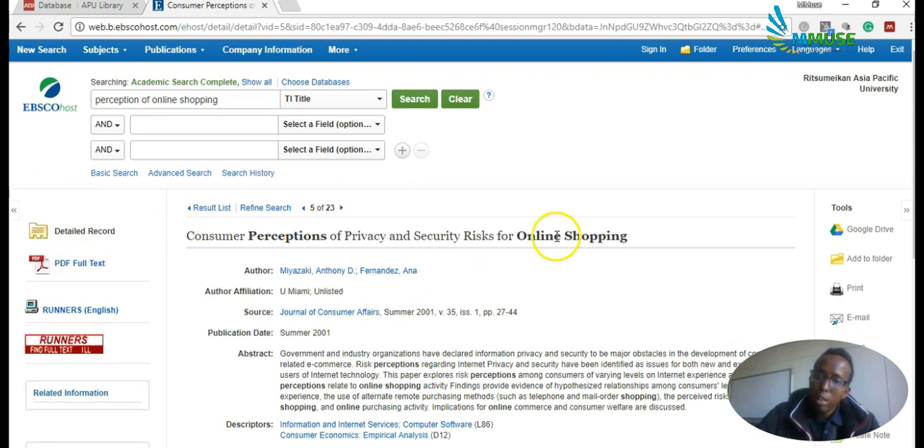
# Export the article's citation through the bibliographic management software option, using Direct Export in RIS Format, and save it as a file.
pyautogui.scroll(-2, 555, 238)
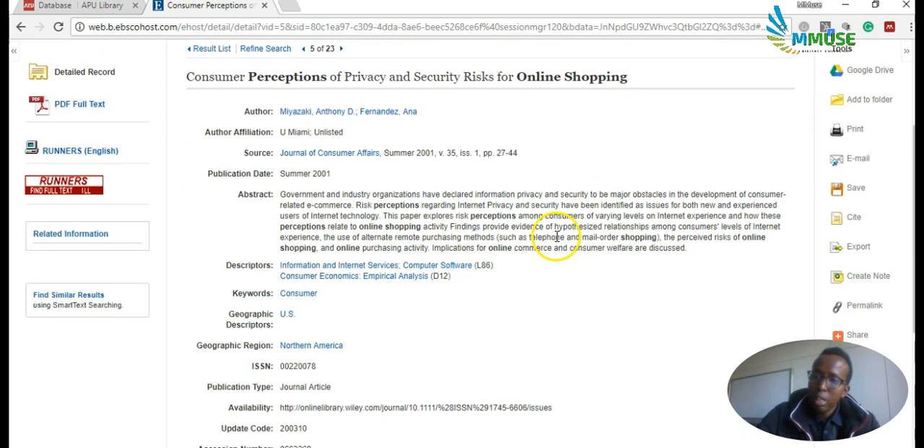
pyautogui.click(854, 216)
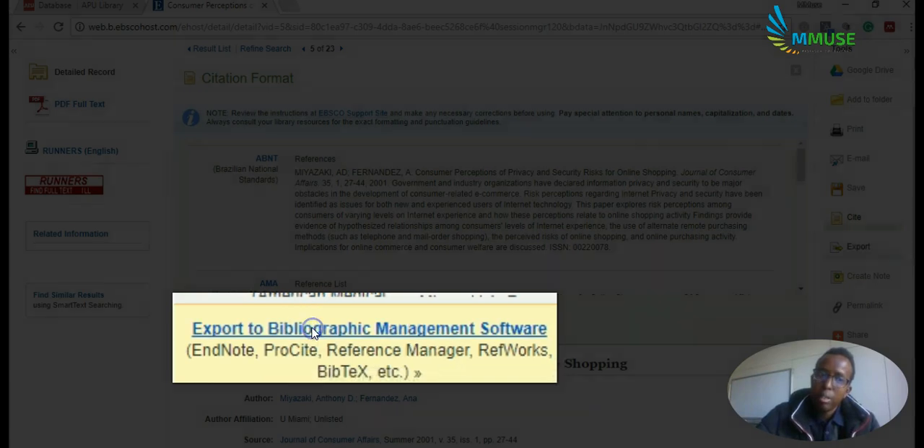
pyautogui.click(312, 330)
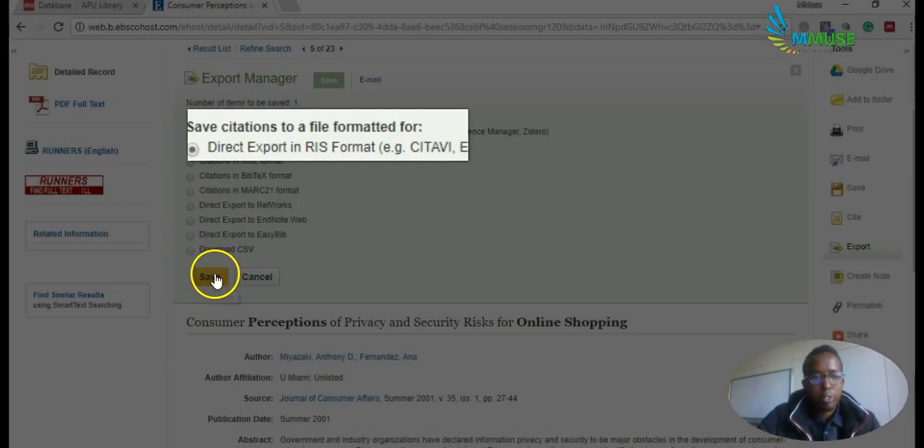
pyautogui.click(215, 277)
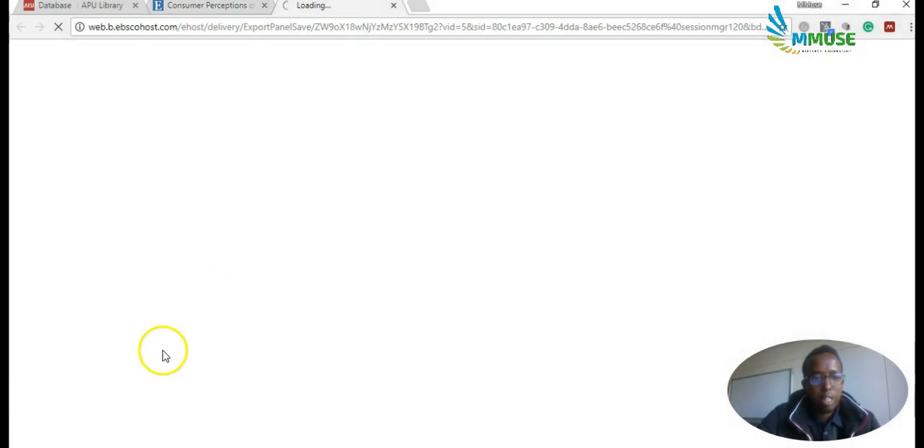
pyautogui.scroll(-3, 162, 374)
# Create a folder named "databases" in the Tutorial folder in File Explorer and move the exported "delivery" citation file into it.
pyautogui.click(76, 434)
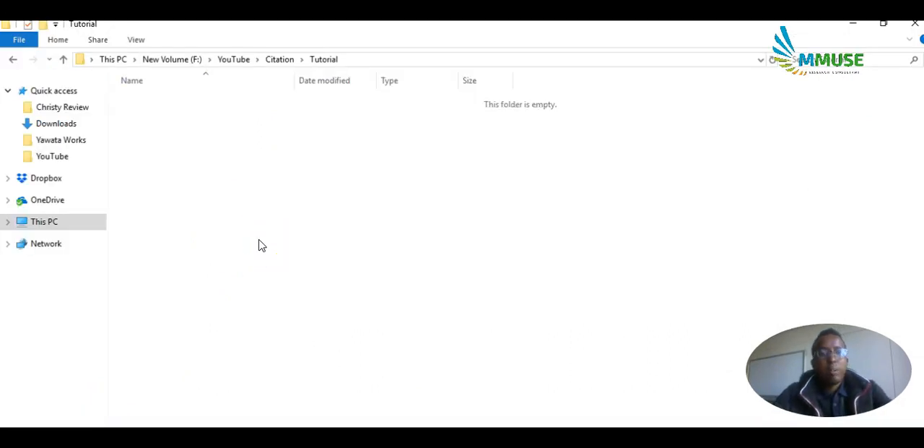
pyautogui.rightClick(262, 246)
pyautogui.press('Right')
pyautogui.press('Return')
pyautogui.write('d')
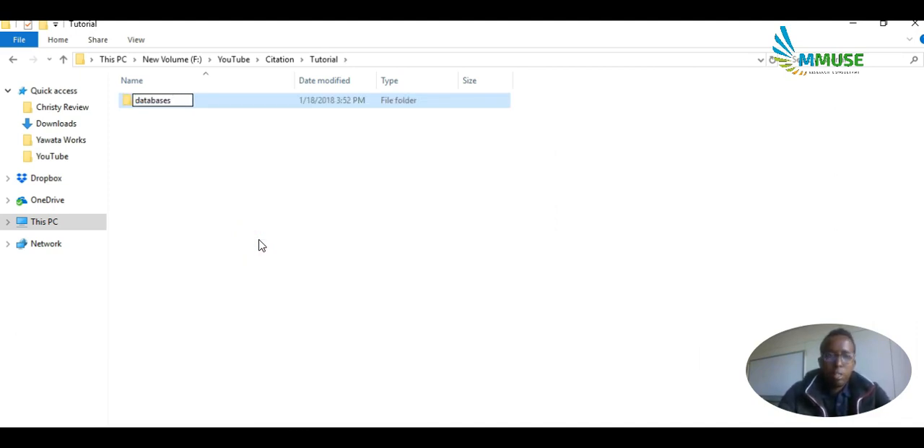
pyautogui.press('Return')
pyautogui.press('Return')
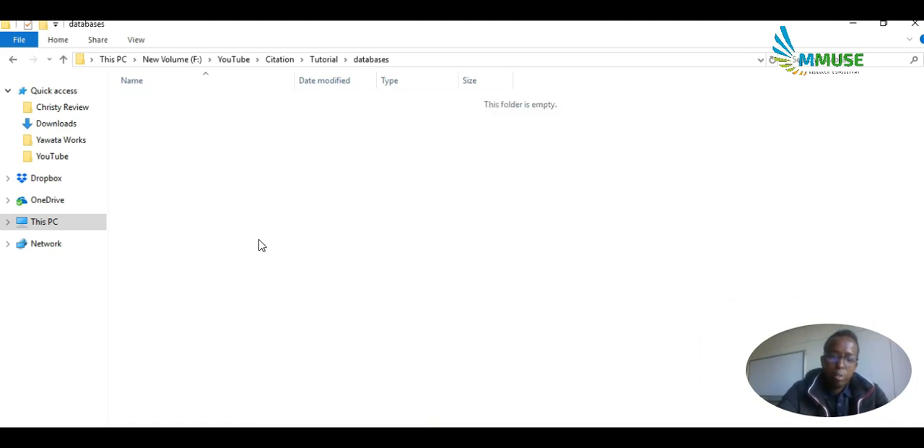
pyautogui.hotkey('ctrl', 'v')
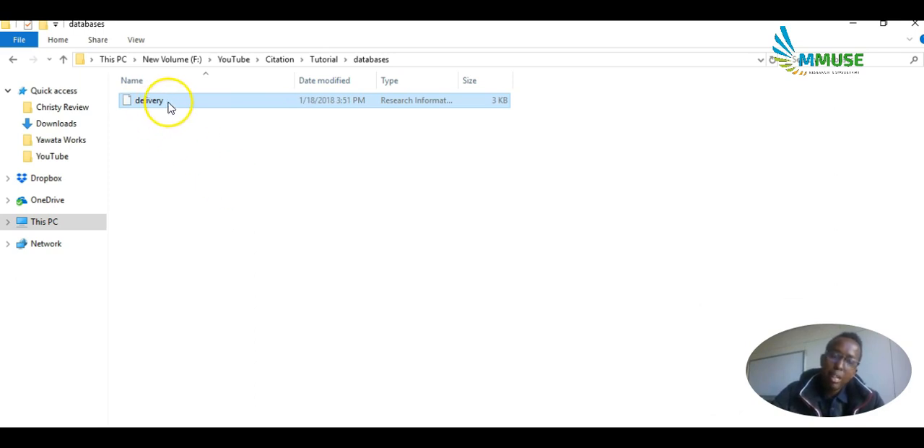
# Return to the EBSCOhost record and copy the title "Consumer Perceptions of Privacy and Security Risks for Online Shopping".
pyautogui.click(183, 444)
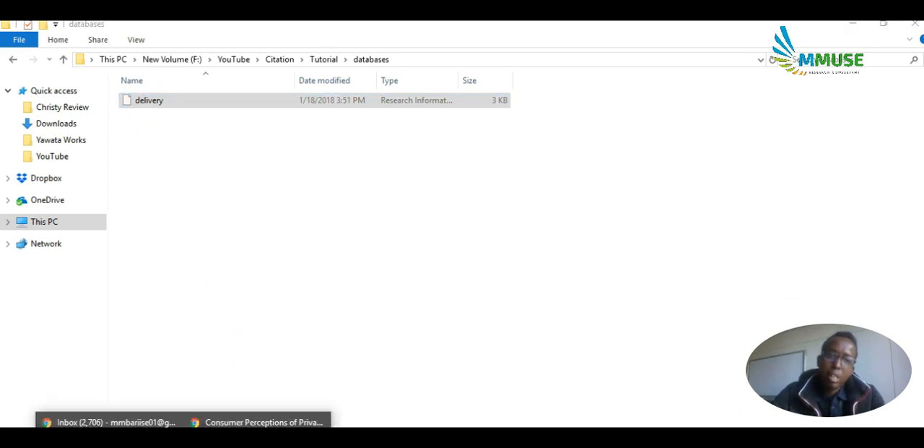
pyautogui.click(278, 421)
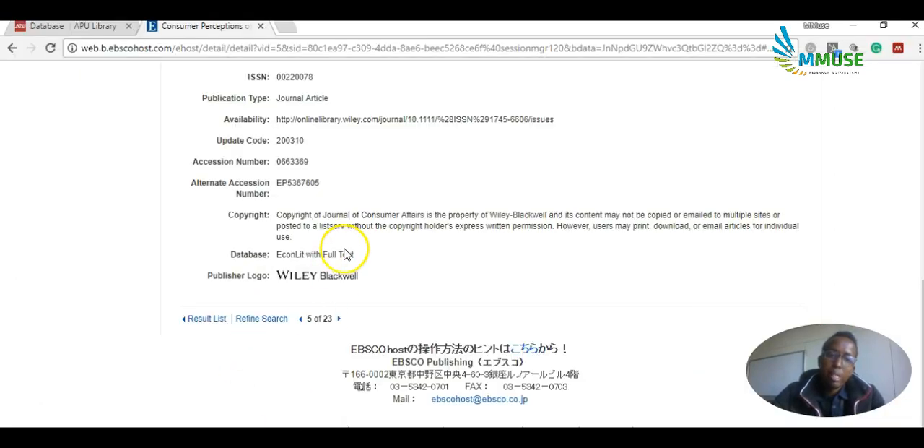
pyautogui.scroll(10, 345, 253)
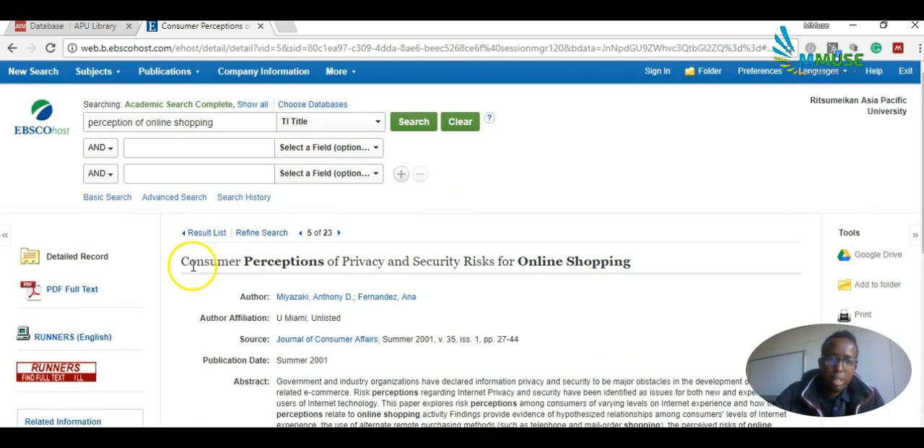
pyautogui.moveTo(183, 263); pyautogui.dragTo(632, 263)
pyautogui.hotkey('ctrl', 'c')
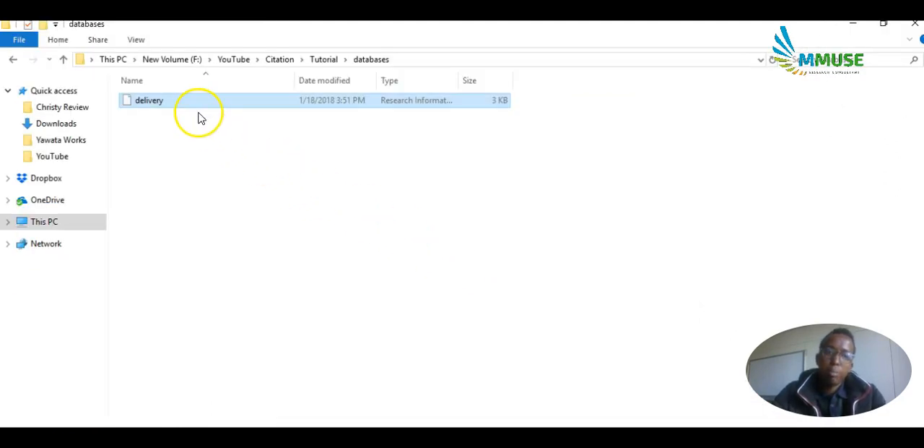
# Rename the "delivery" citation file in the databases folder with the copied article title.
pyautogui.rightClick(194, 113)
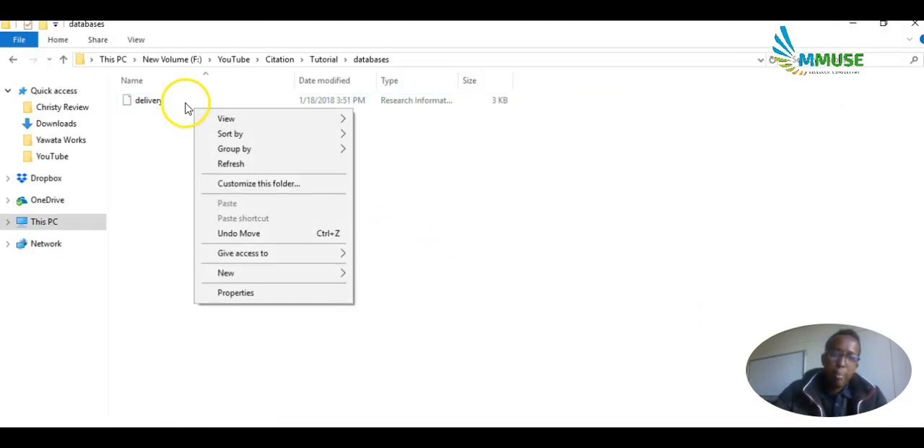
pyautogui.click(177, 102)
pyautogui.rightClick(178, 105)
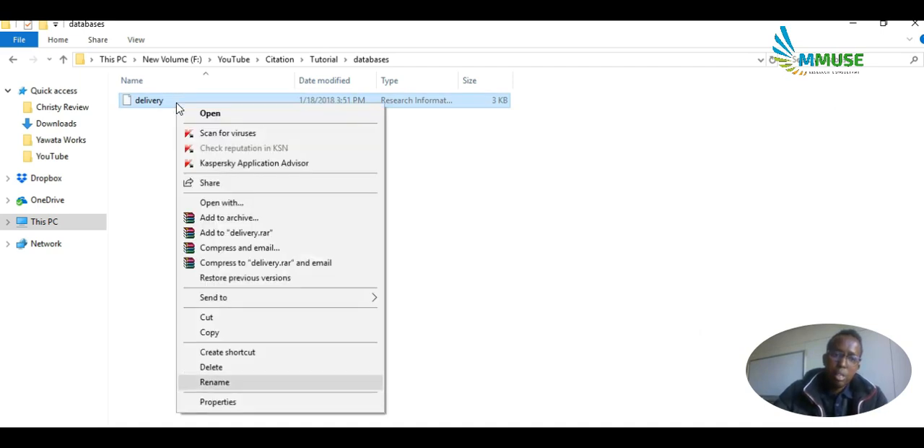
pyautogui.press('Return')
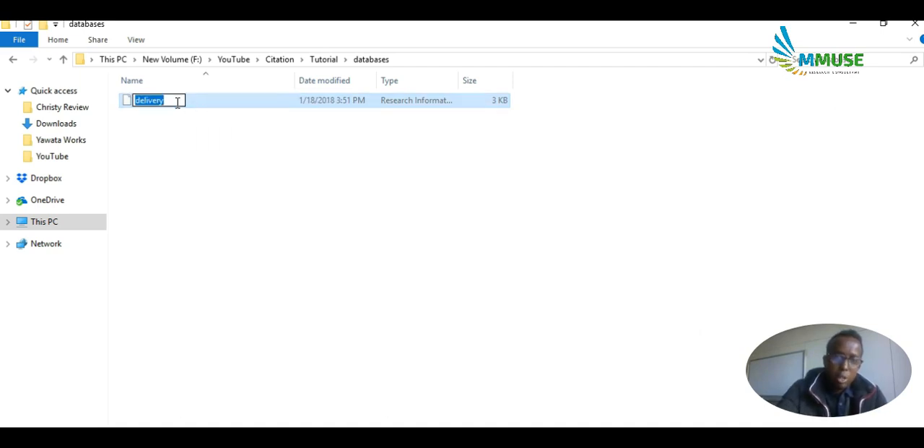
pyautogui.hotkey('ctrl', 'v')
pyautogui.press('Return')
pyautogui.click(179, 108)
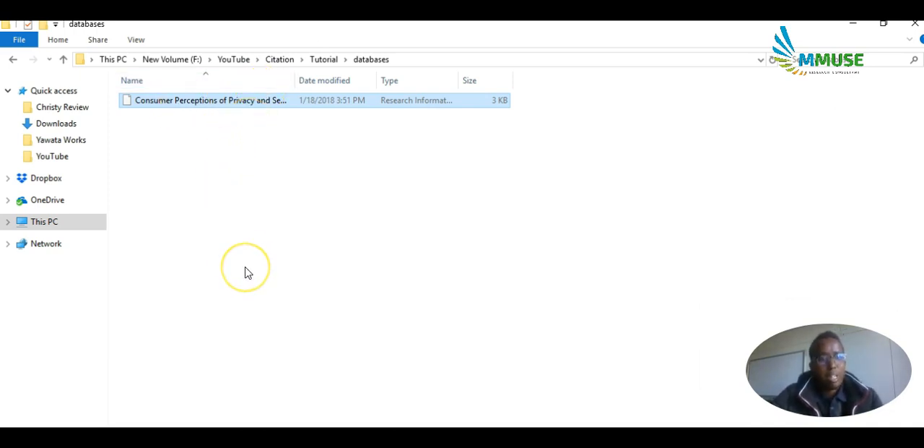
# Open the article's PDF full text in EBSCOhost and download it to the databases folder as "ContentServer".
pyautogui.hotkey('alt', 'Tab')
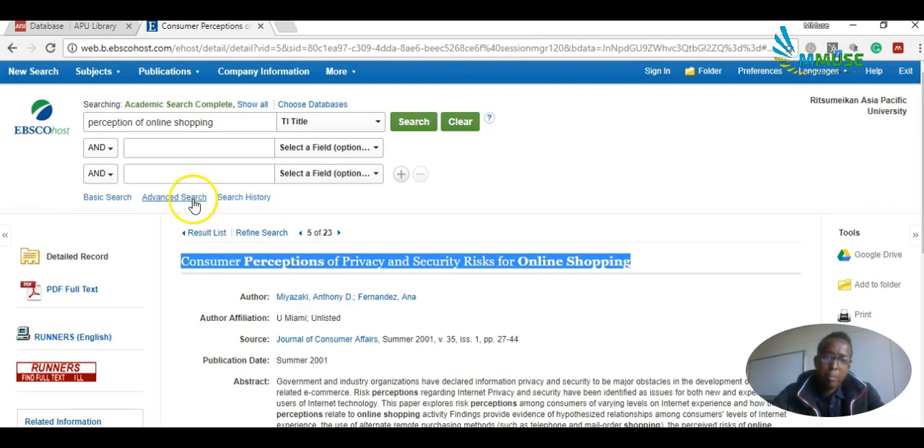
pyautogui.click(78, 290)
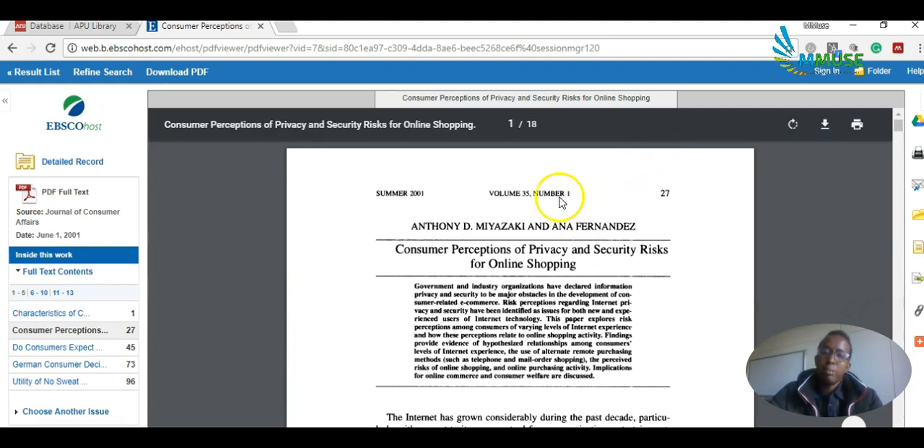
pyautogui.click(825, 126)
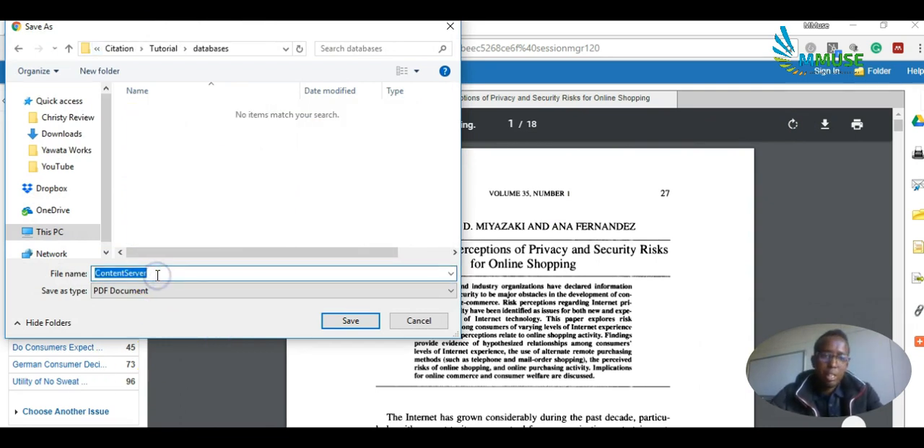
pyautogui.click(347, 318)
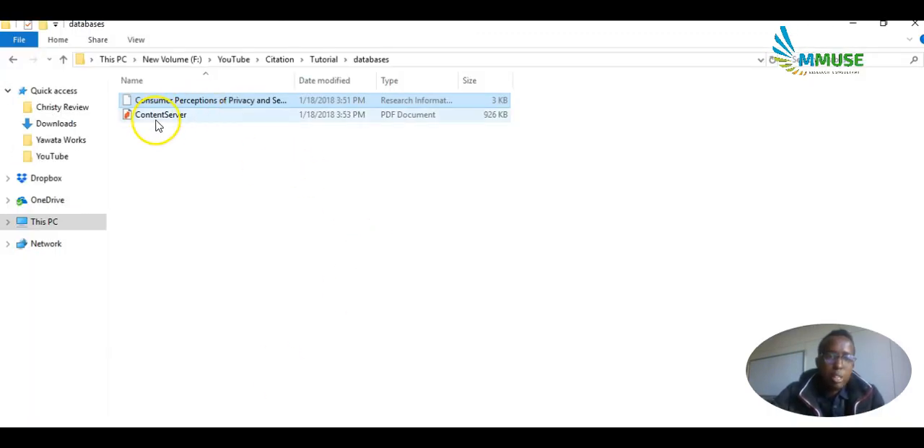
# Rename the "ContentServer" PDF in the databases folder with the copied article title.
pyautogui.click(166, 118)
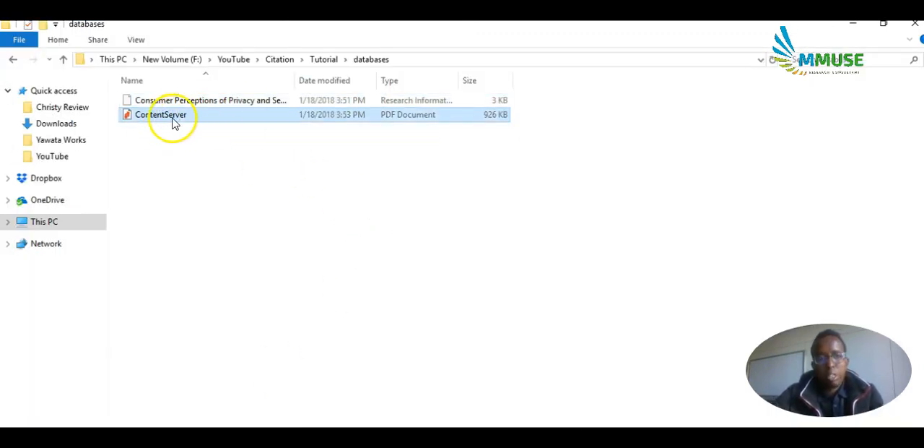
pyautogui.rightClick(173, 123)
pyautogui.press('m')
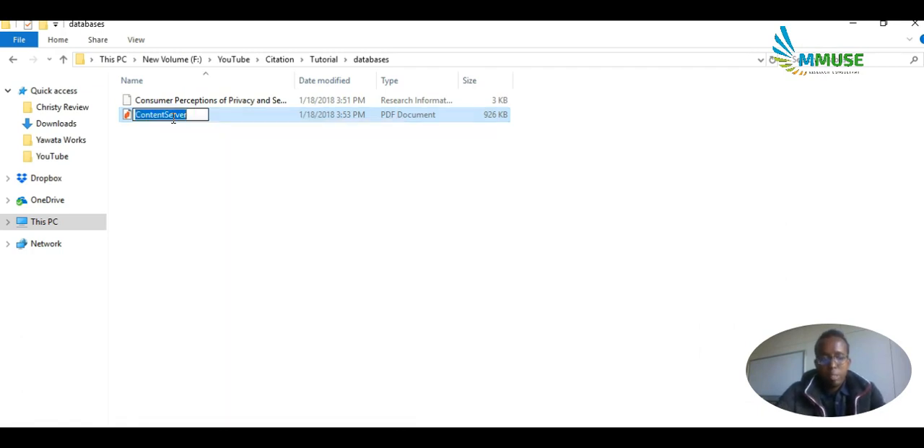
pyautogui.hotkey('ctrl', 'v')
pyautogui.press('Return')
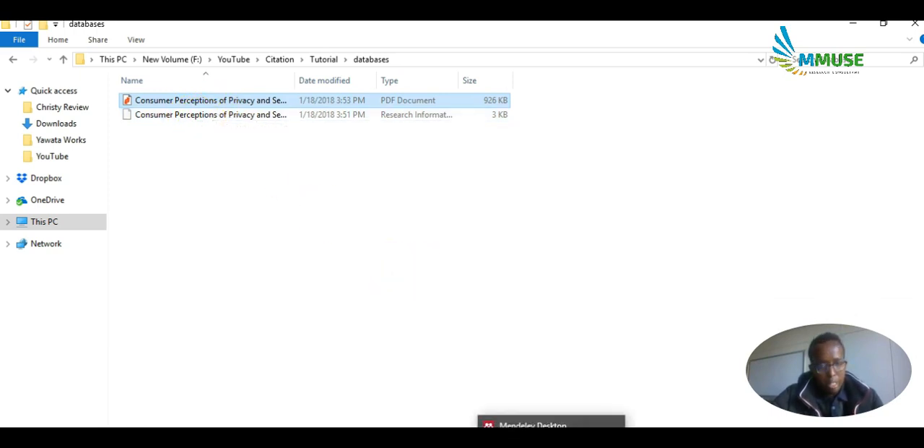
# Switch to My Library in Mendeley Desktop and create a subfolder named "Tutorial" inside the existing Tutorial folder.
pyautogui.click(554, 439)
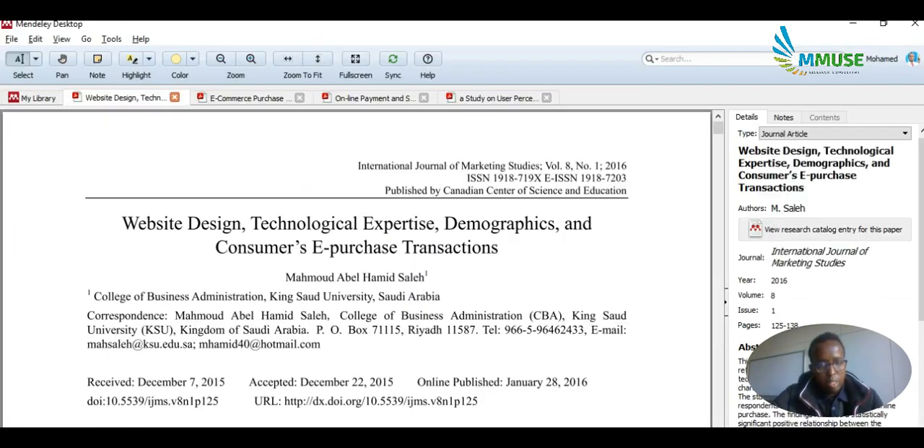
pyautogui.click(38, 101)
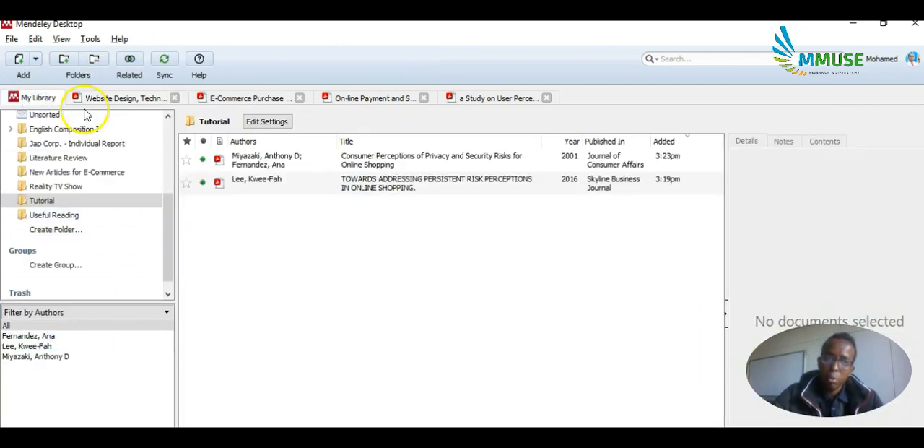
pyautogui.click(65, 61)
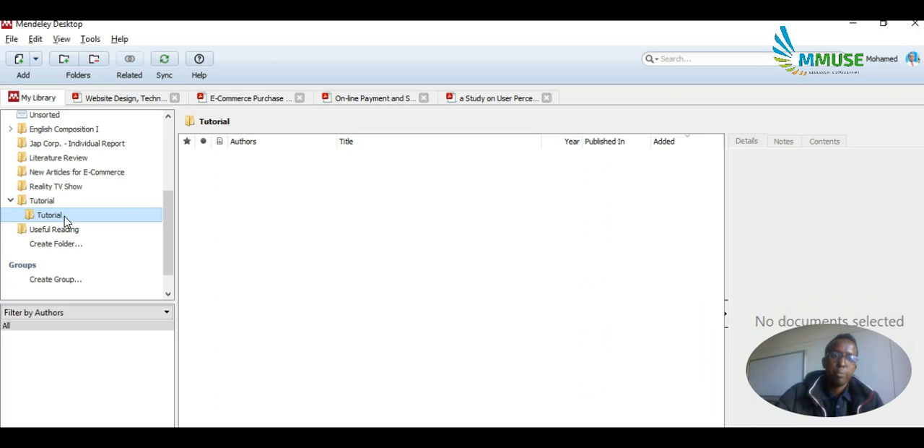
pyautogui.click(260, 190)
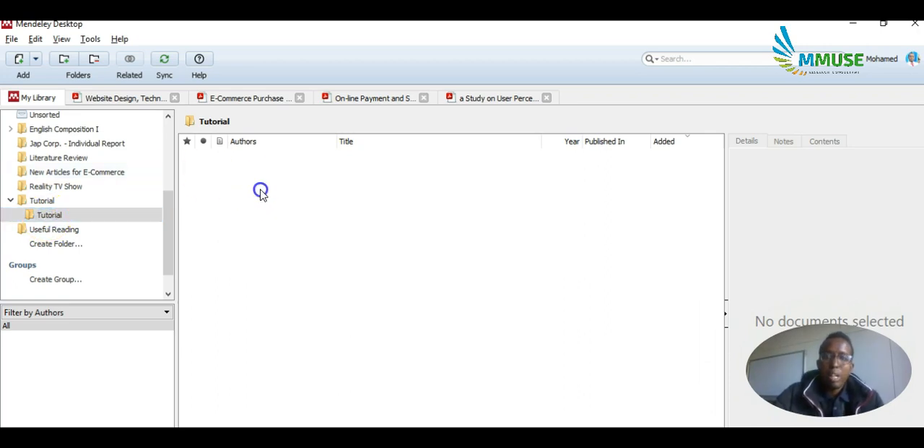
# Import the article's RIS citation file from the databases folder into the new Tutorial subfolder, placing the two windows side by side, and maximize Mendeley again.
pyautogui.click(884, 28)
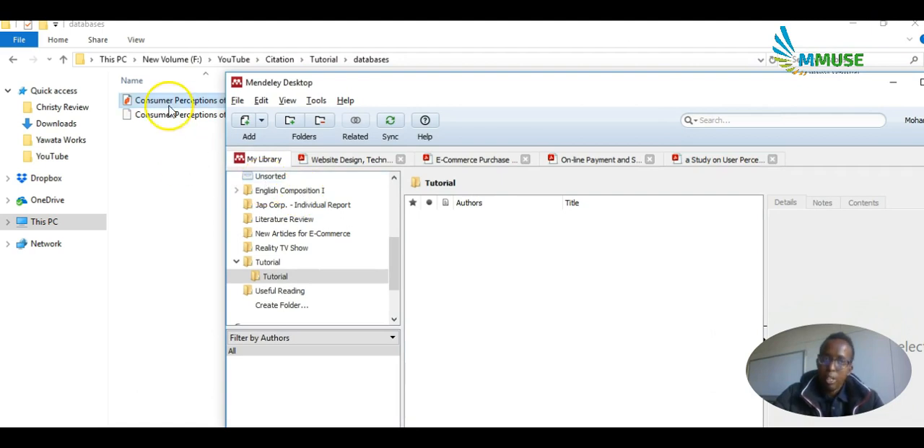
pyautogui.moveTo(174, 106); pyautogui.dragTo(466, 280)
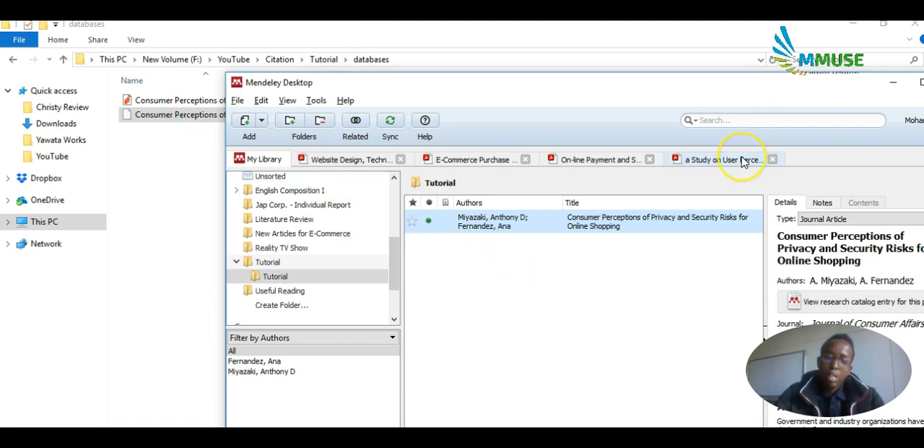
pyautogui.hotkey('alt', 'space')
pyautogui.press('x')
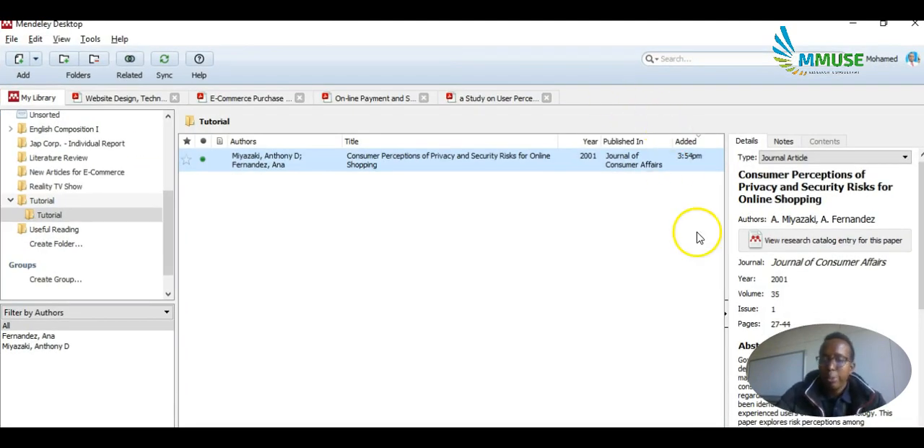
# Examine the imported article's authors, journal, year, volume, issue, pages and abstract in its document details.
pyautogui.scroll(-5, 843, 244)
pyautogui.scroll(5, 845, 245)
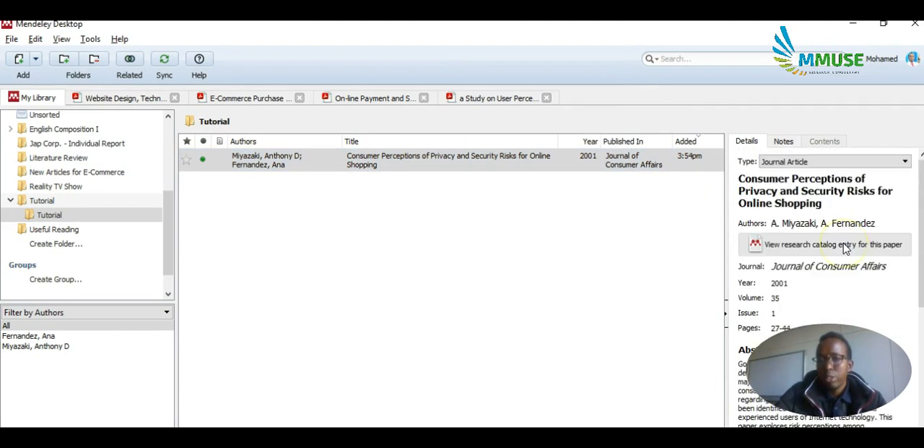
pyautogui.click(777, 244)
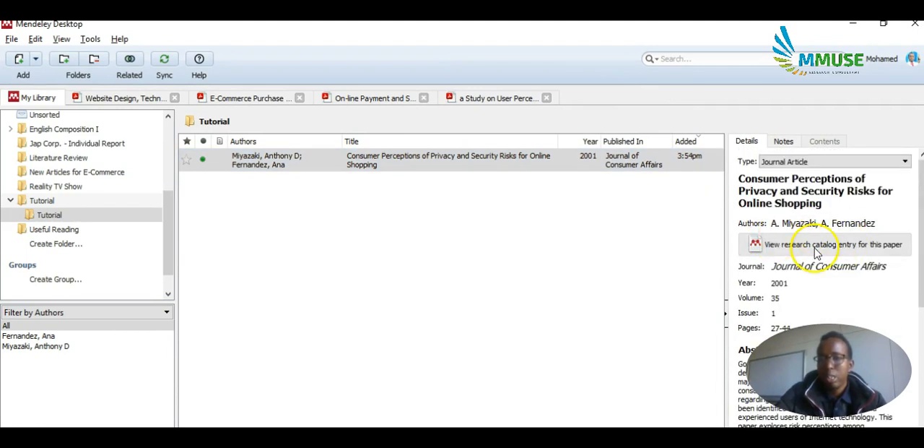
pyautogui.scroll(-2, 785, 242)
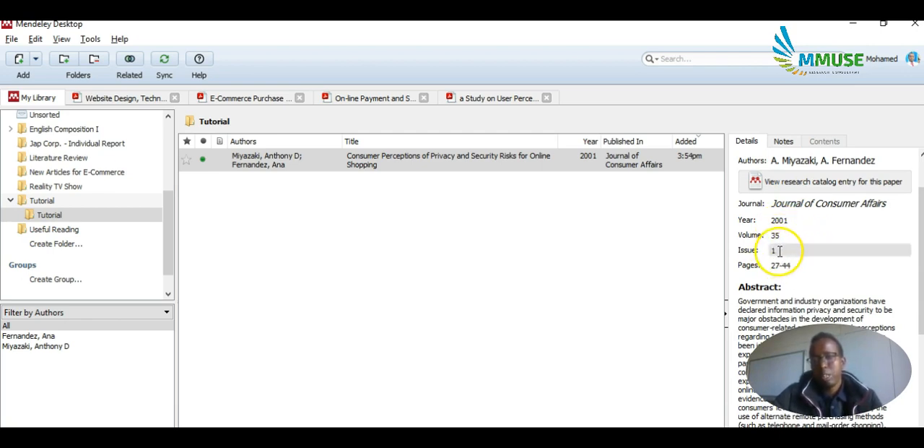
pyautogui.click(815, 221)
pyautogui.scroll(3, 814, 221)
pyautogui.scroll(-2, 814, 223)
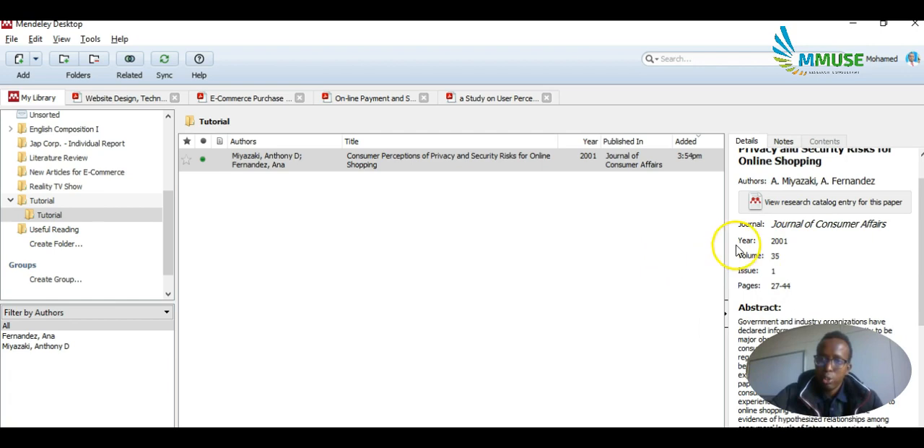
pyautogui.click(233, 163)
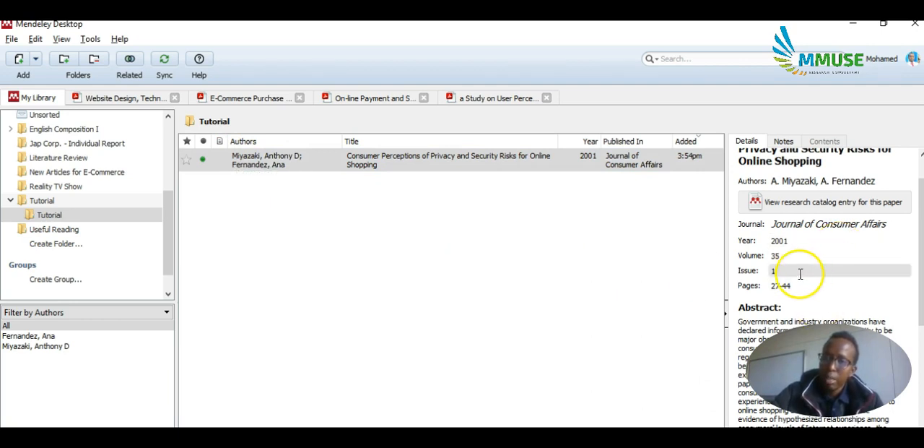
# Attach the PDF "Consumer Perceptions of Privacy and Security Risks for Online Shopping" from the Tutorial databases folder to the article's record.
pyautogui.scroll(-5, 801, 268)
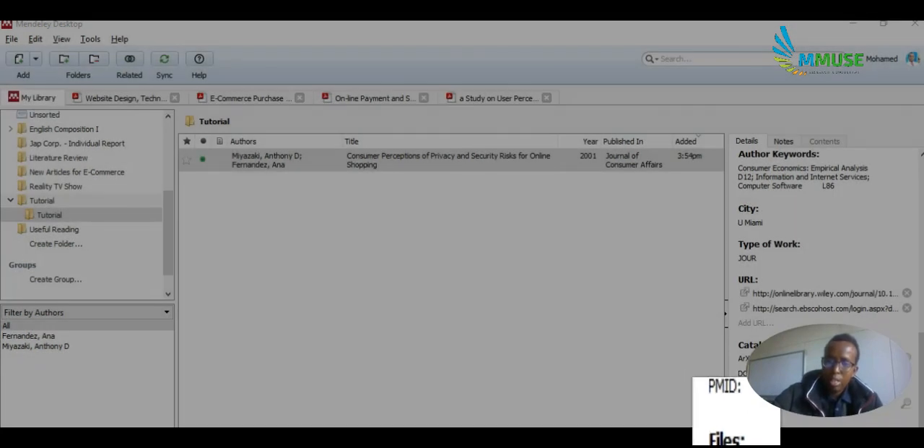
pyautogui.click(756, 438)
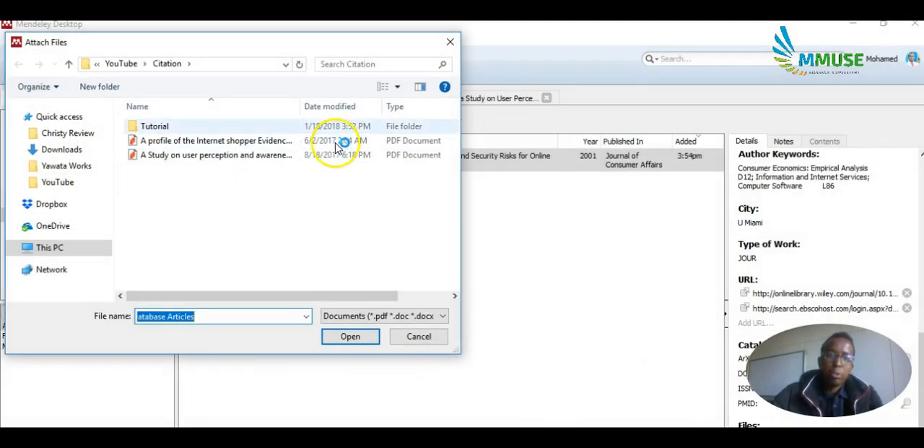
pyautogui.doubleClick(182, 127)
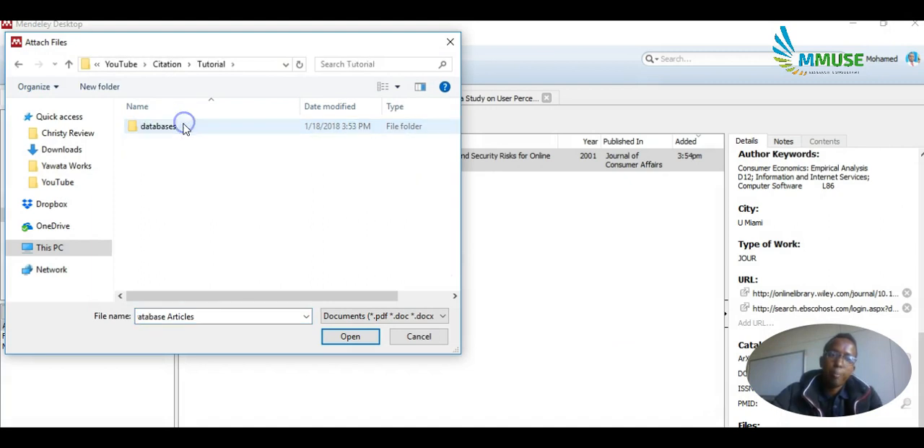
pyautogui.doubleClick(177, 129)
pyautogui.click(173, 135)
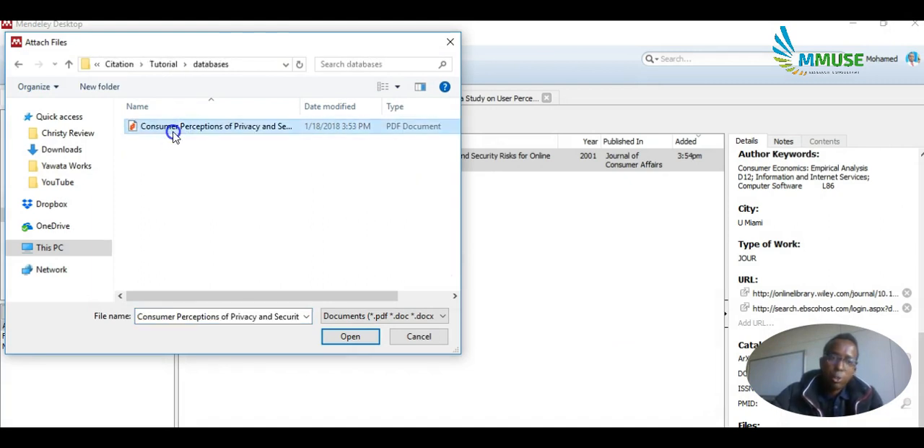
pyautogui.click(348, 337)
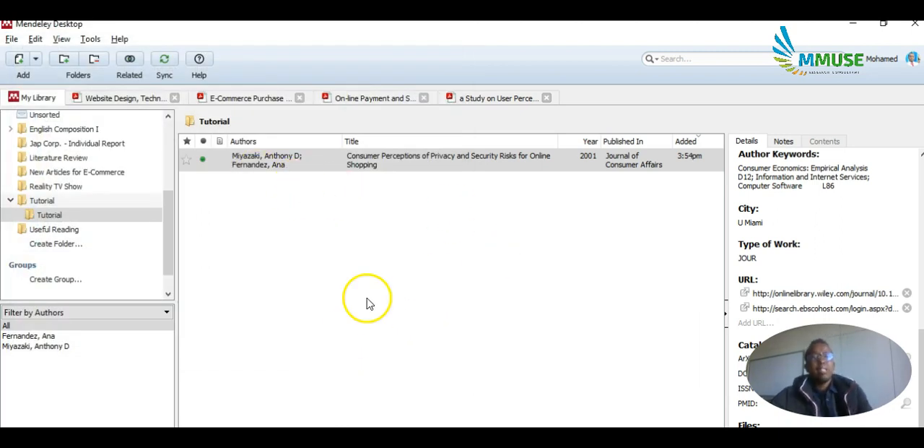
# Open the article's attached PDF in the Mendeley reader and skim its pages.
pyautogui.click(208, 164)
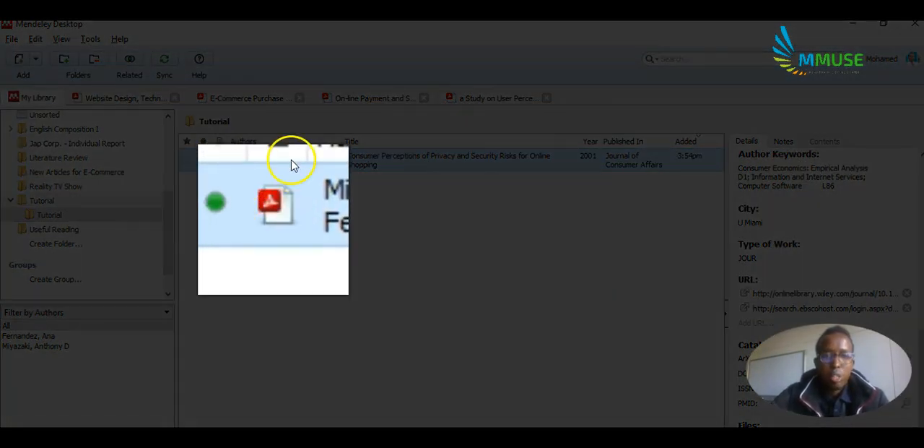
pyautogui.doubleClick(291, 162)
pyautogui.scroll(-6, 374, 309)
pyautogui.scroll(5, 366, 310)
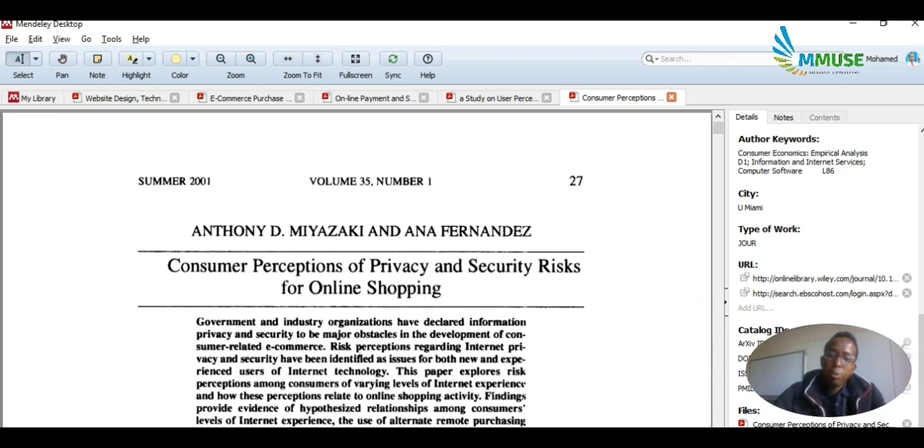
# Switch to Document4 in Microsoft Word and delete the existing reference so the page is blank.
pyautogui.click(589, 420)
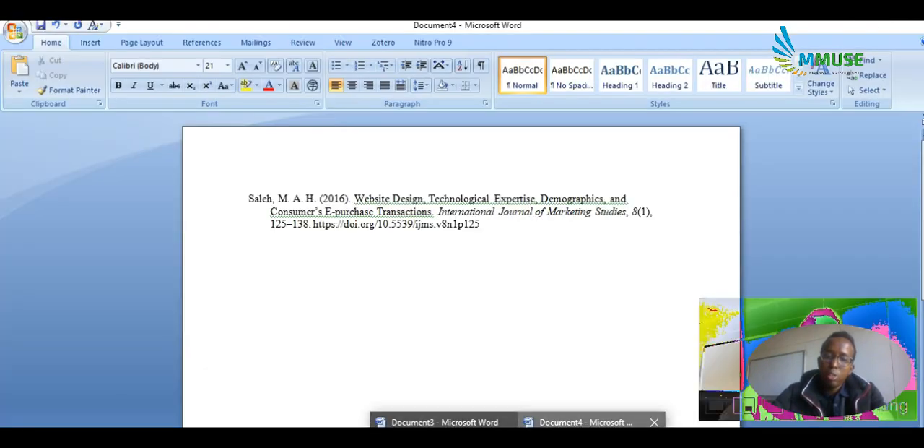
pyautogui.hotkey('ctrl', 'a')
pyautogui.press('Delete')
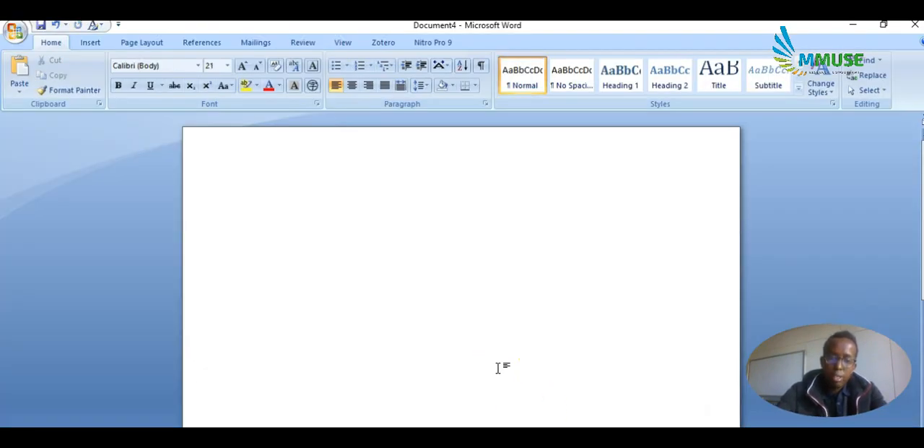
# Paste the article's formatted APA reference into the blank document, inspect it and undo the paste.
pyautogui.hotkey('ctrl', 'v')
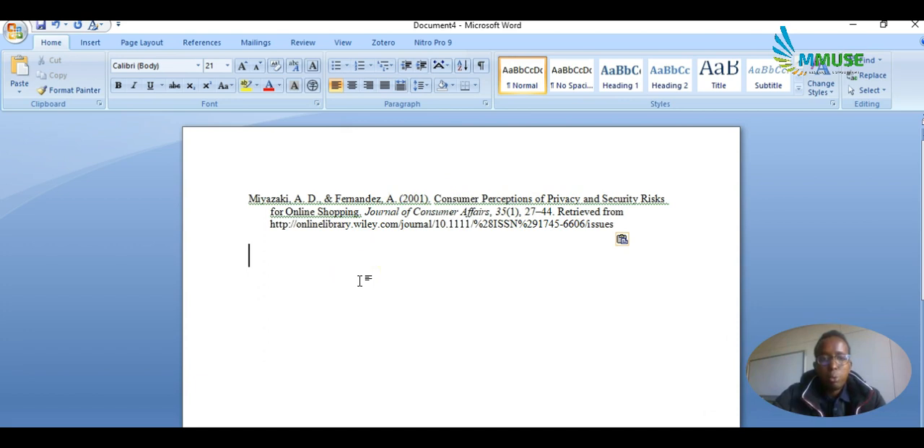
pyautogui.click(249, 200)
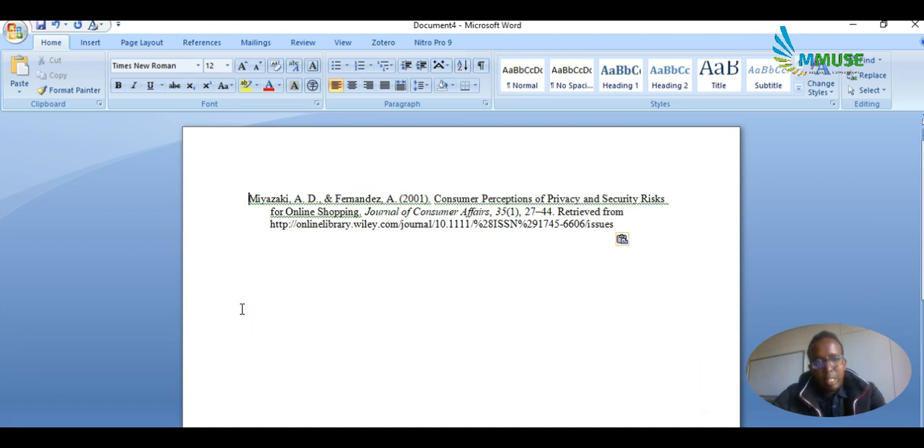
pyautogui.hotkey('ctrl', 'z')
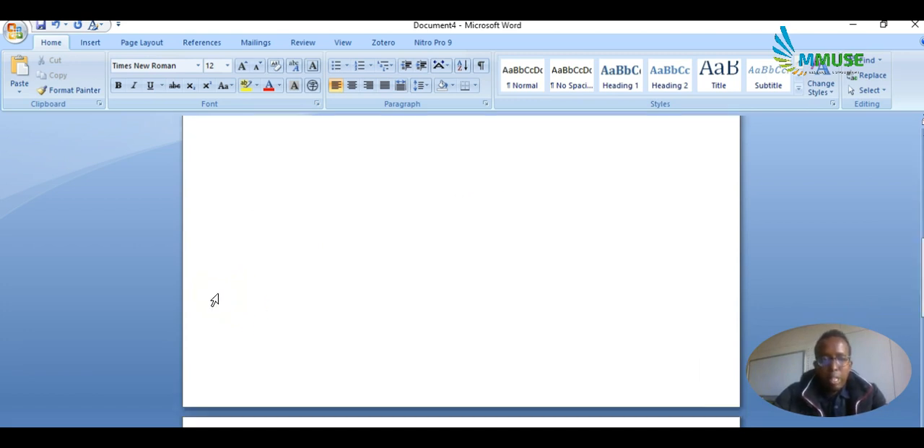
# Write "Now I'm going to cite an author" and insert a Mendeley citation of the 2001 consumer privacy article, found by its first author.
pyautogui.click(298, 174)
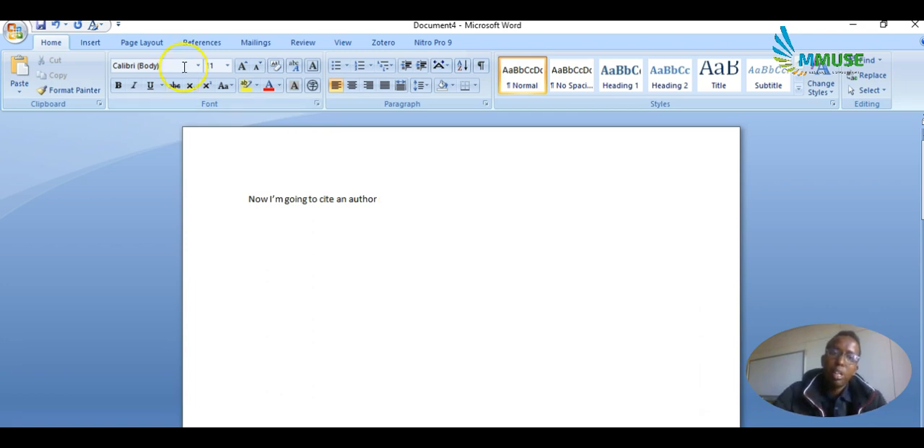
pyautogui.click(201, 42)
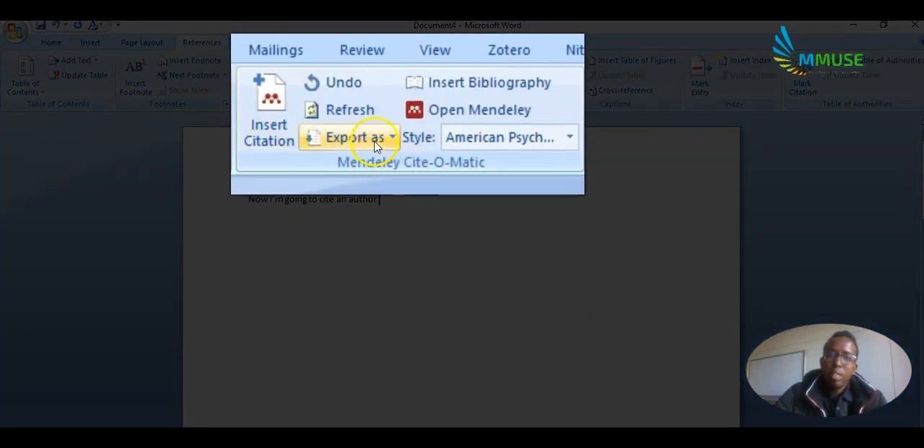
pyautogui.click(278, 132)
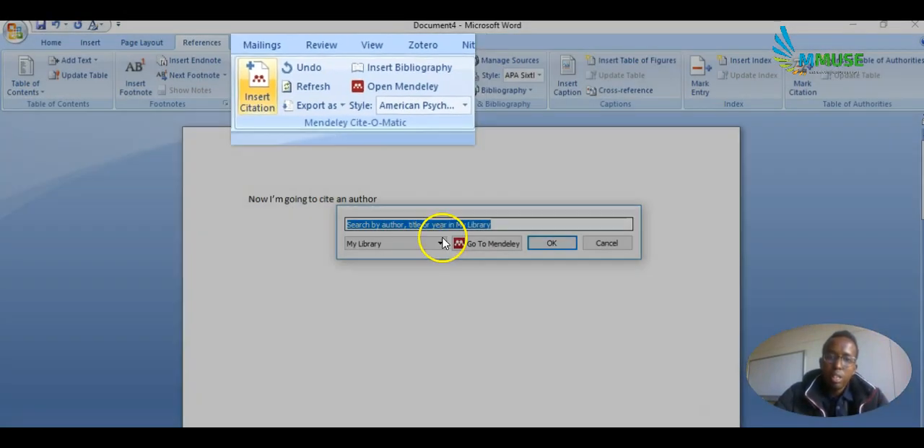
pyautogui.write('miyaz')
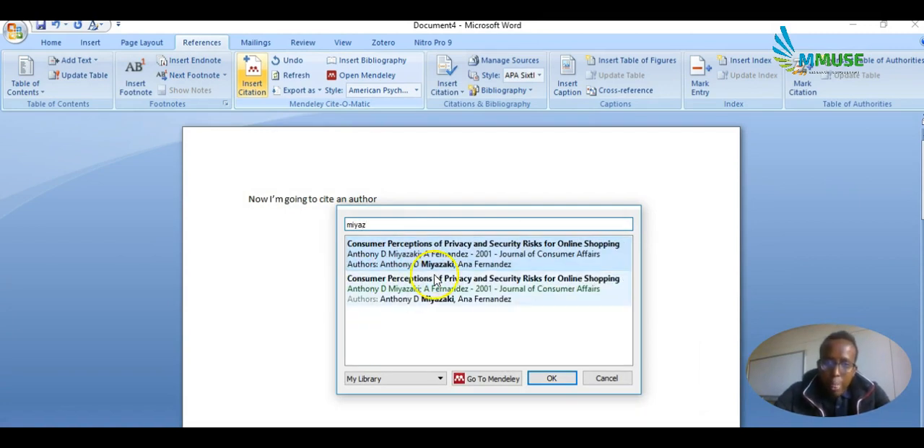
pyautogui.click(418, 298)
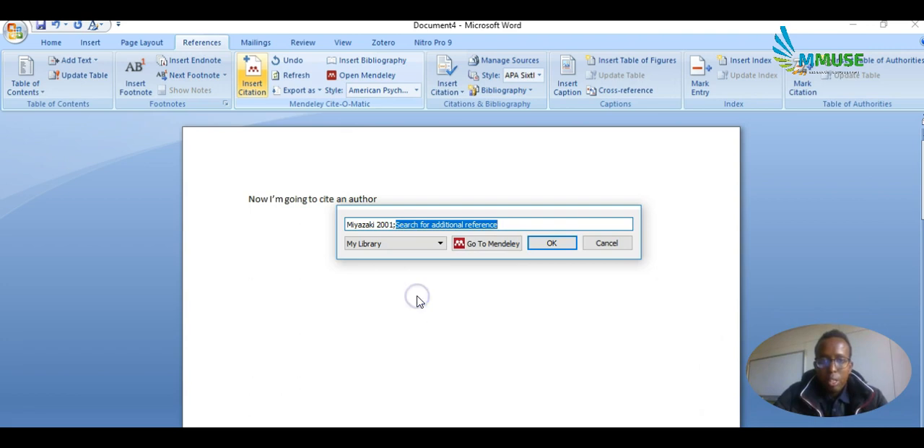
pyautogui.click(552, 245)
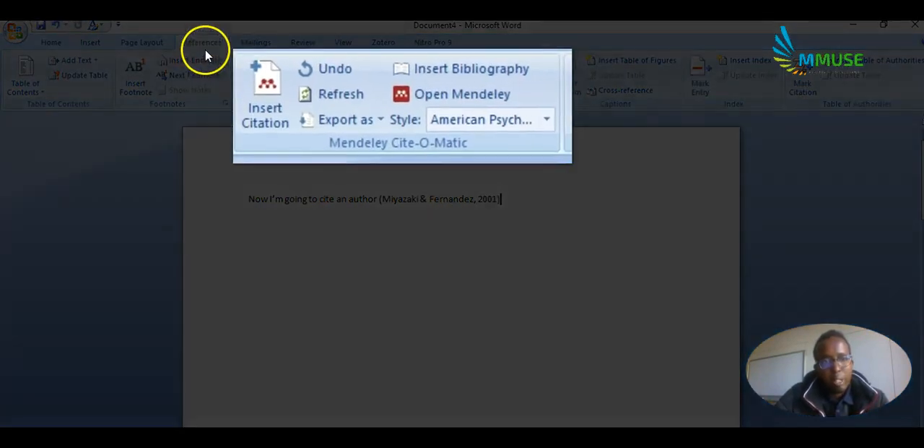
pyautogui.click(460, 70)
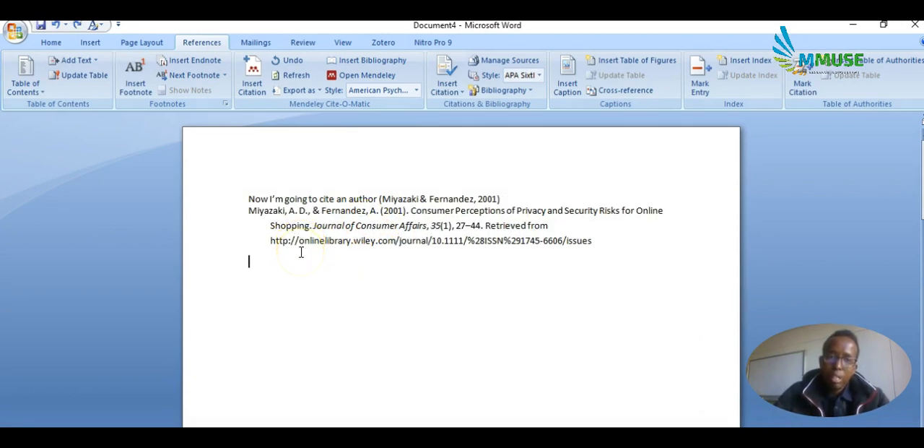
pyautogui.hotkey('ctrl', 'shift', 'Up')
pyautogui.hotkey('ctrl', 'shift', 'Up')
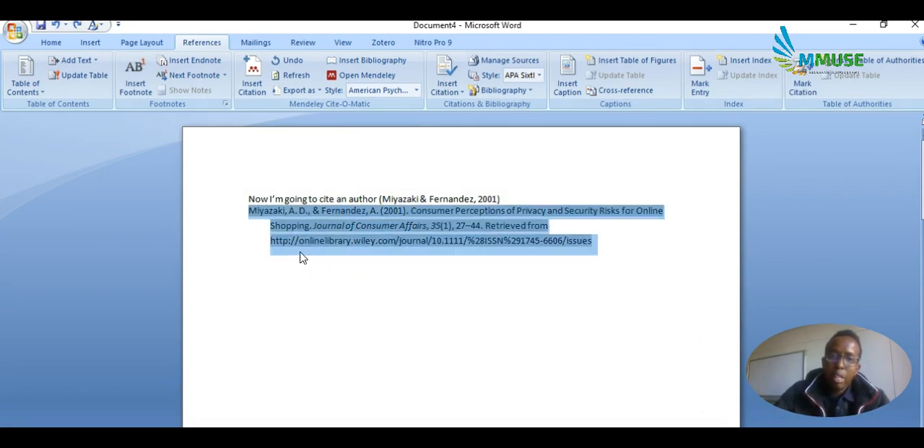
pyautogui.hotkey('ctrl', 'shift', 'Down')
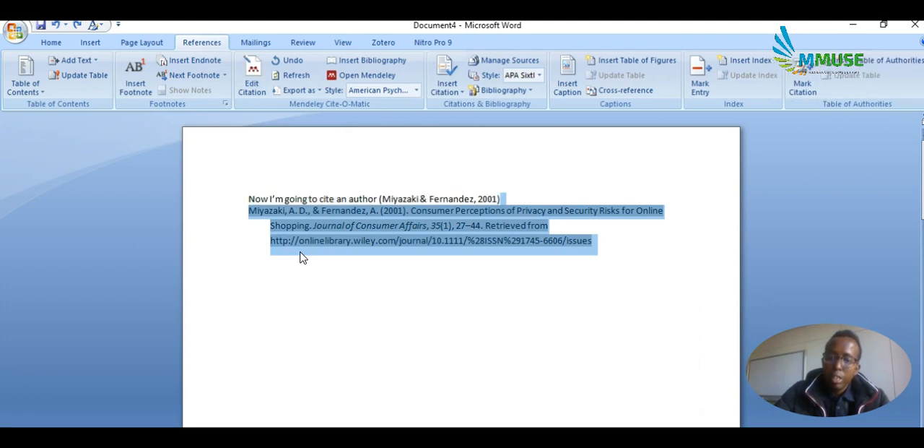
pyautogui.press('Delete')
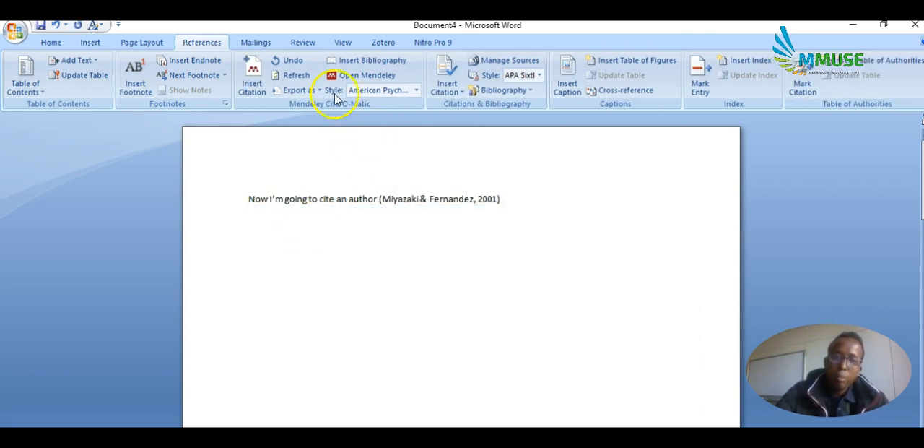
# Insert the Mendeley bibliography below the cited sentence, separated from it by a blank line.
pyautogui.click(368, 60)
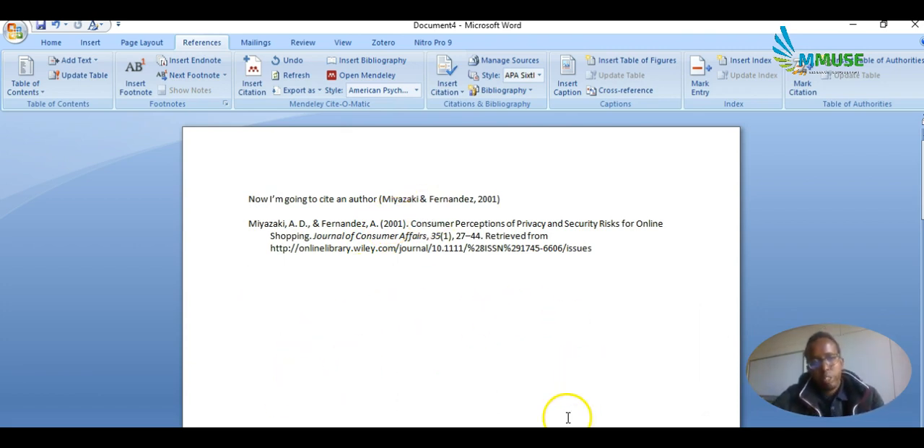
# Switch to Mendeley Desktop to review the article's details, and return to the EBSCOhost result list in the browser.
pyautogui.hotkey('alt', 'Tab')
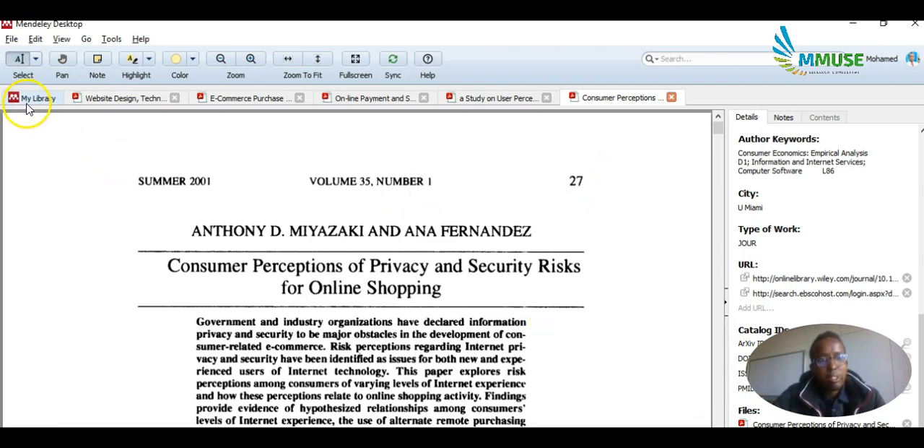
pyautogui.scroll(5, 834, 217)
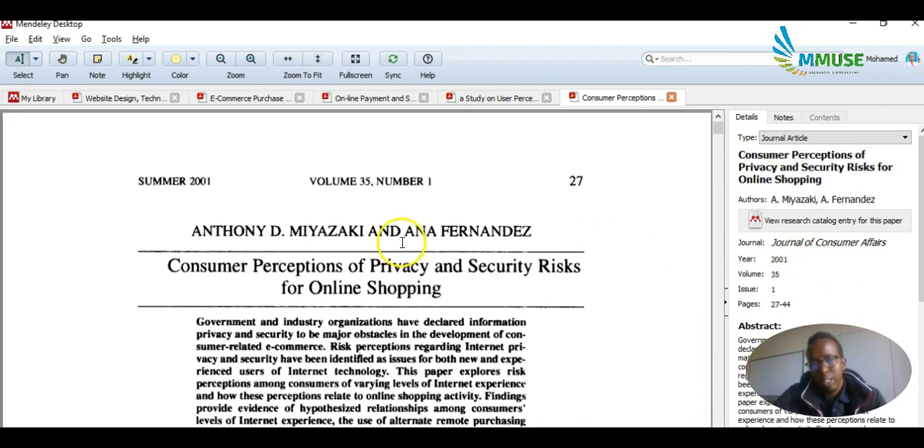
pyautogui.click(185, 441)
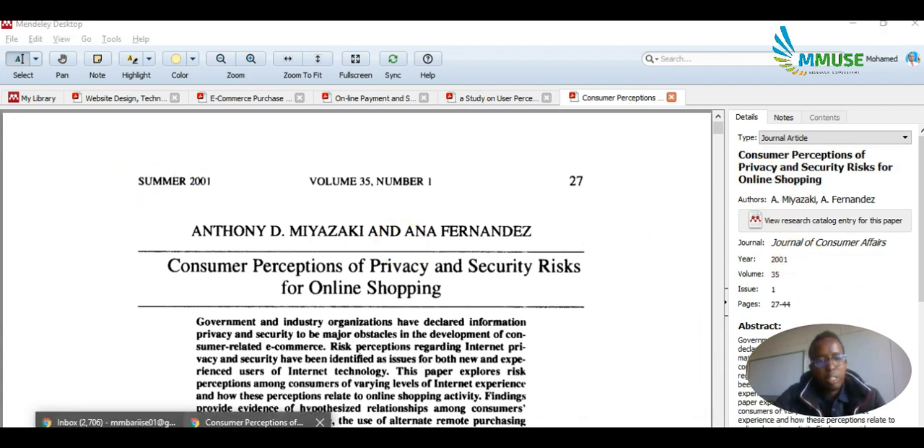
pyautogui.click(257, 424)
pyautogui.click(9, 49)
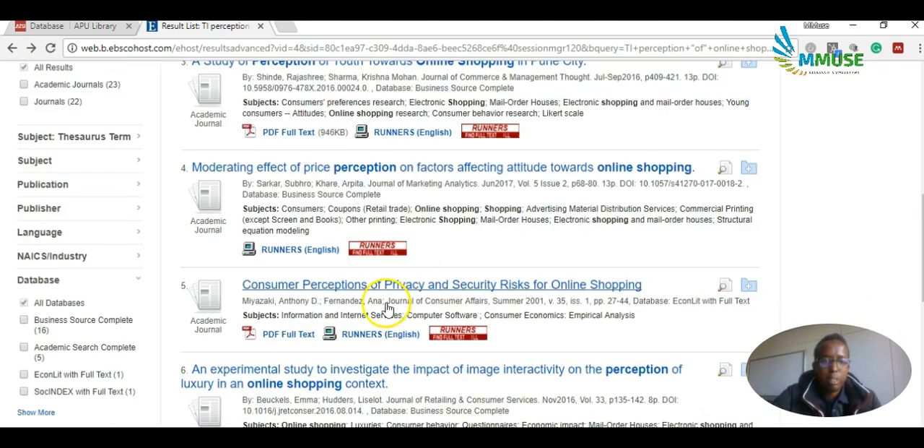
# Open the record of the second result, "Towards Addressing Persistent Risk Perceptions in Online Shopping".
pyautogui.scroll(4, 387, 308)
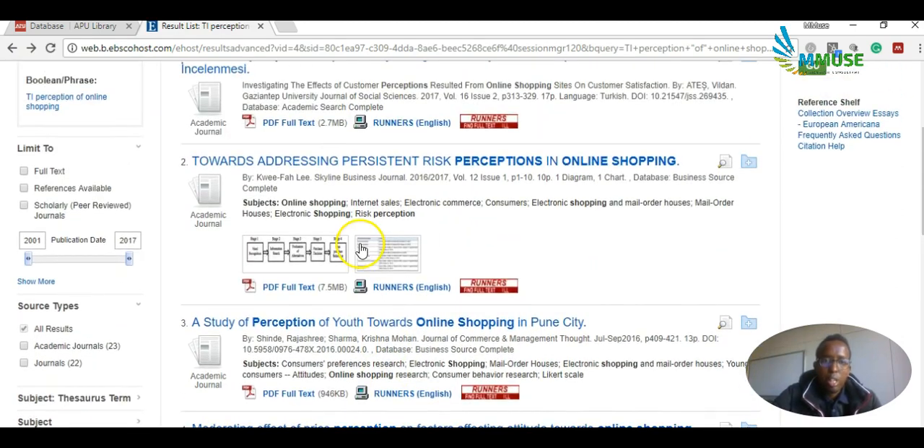
pyautogui.scroll(3, 361, 249)
pyautogui.scroll(-3, 378, 293)
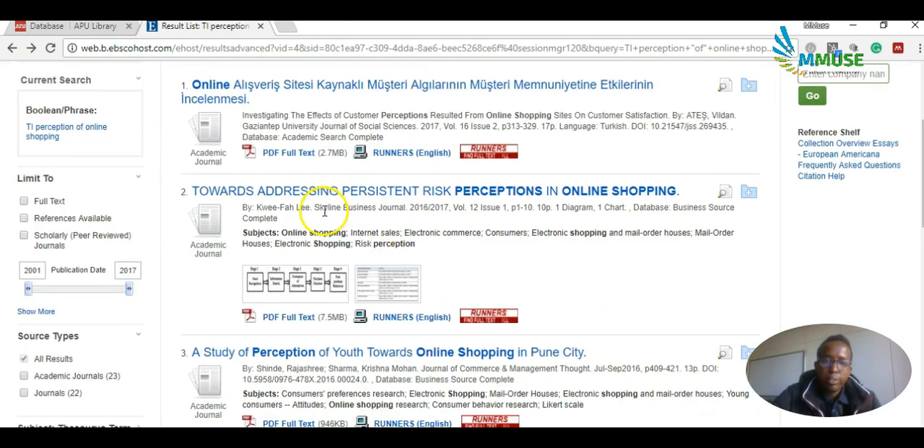
pyautogui.click(326, 196)
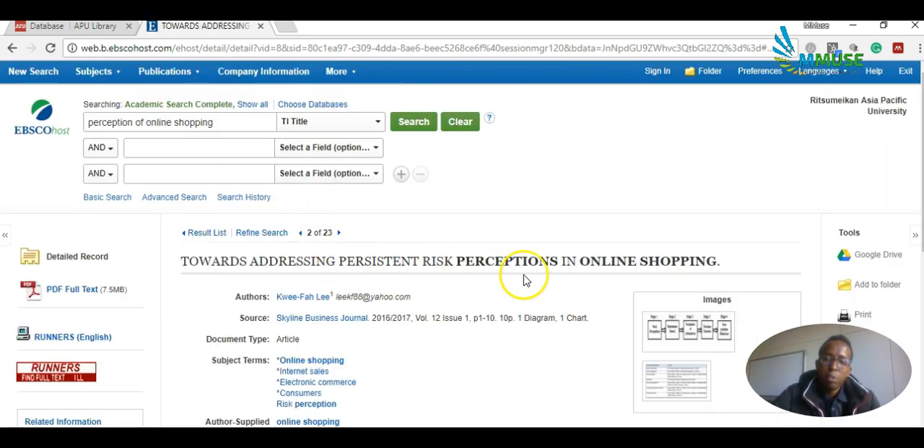
# Go through the record's citation formats to the export options and save the article's citation as a Direct Export in RIS Format.
pyautogui.scroll(-4, 525, 281)
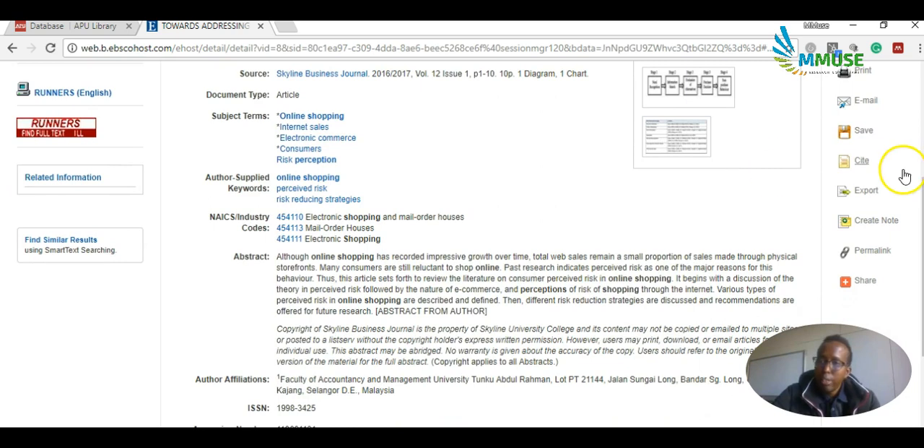
pyautogui.click(863, 165)
pyautogui.scroll(-5, 409, 310)
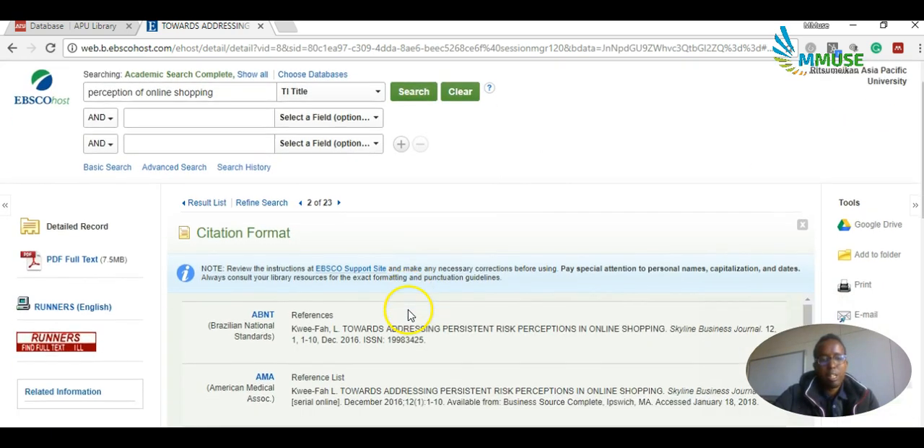
pyautogui.click(217, 396)
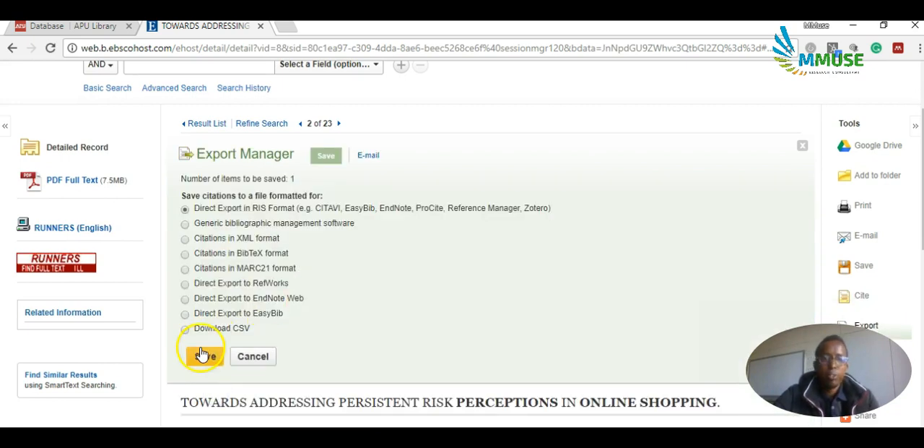
pyautogui.click(206, 355)
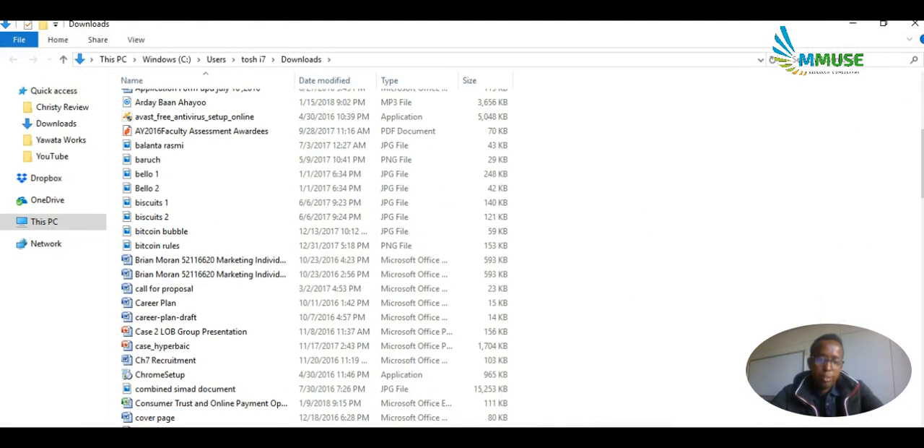
pyautogui.hotkey('alt', 'space')
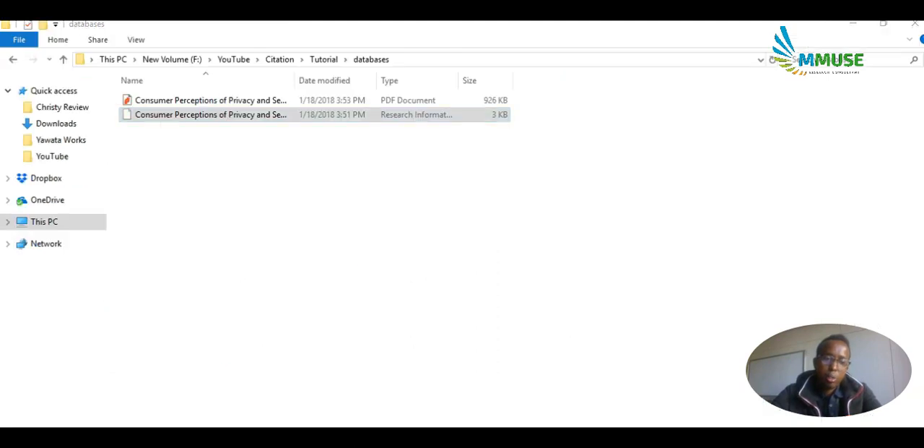
# Copy the article's title from the EBSCOhost record and rename the delivery citation file in the databases folder with it.
pyautogui.click(335, 306)
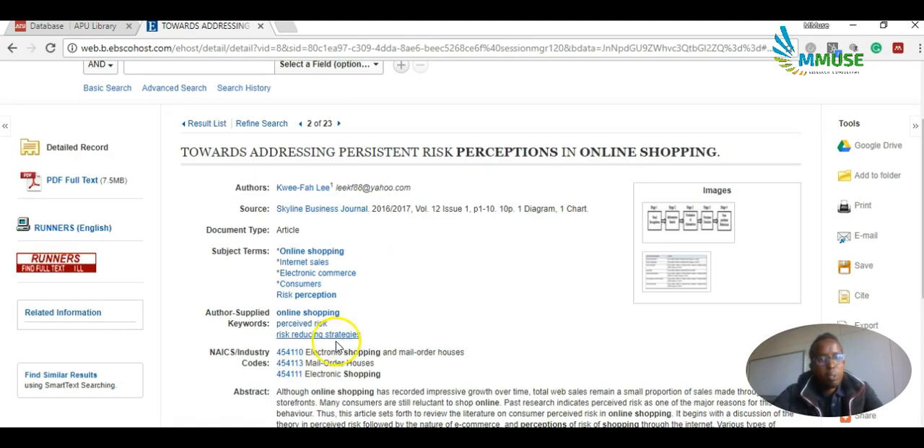
pyautogui.moveTo(187, 154); pyautogui.dragTo(522, 154)
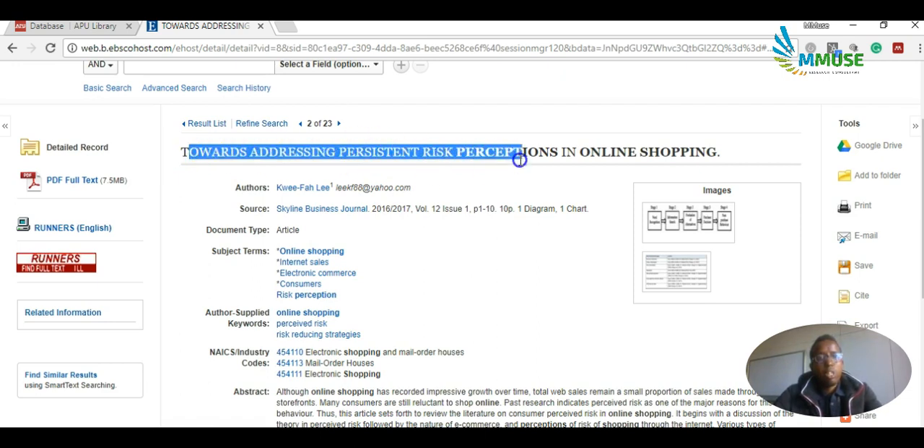
pyautogui.moveTo(185, 154); pyautogui.dragTo(725, 163)
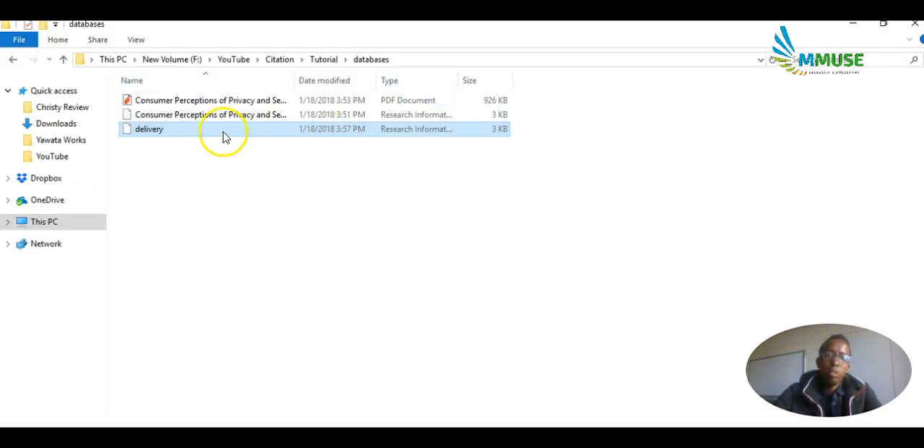
pyautogui.rightClick(224, 131)
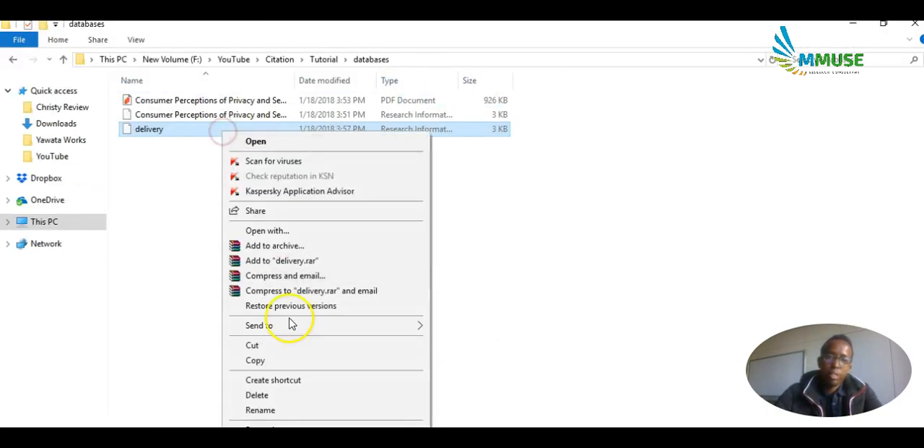
pyautogui.click(268, 410)
pyautogui.write('TOWARDS ADDRESSING PERSISTENT RISK PERCEPTIONS IN ONLINE SHOPPING')
pyautogui.press('Return')
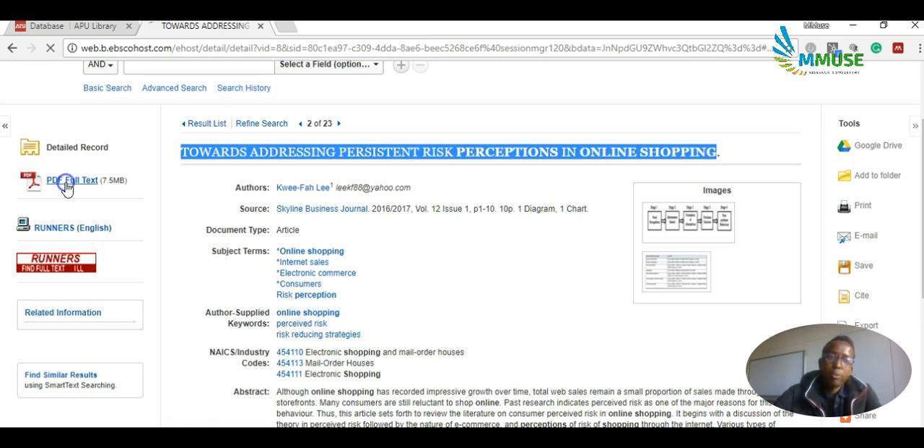
# Open the article's PDF full text in EBSCOhost and download it to the databases folder as ContentServer.
pyautogui.click(66, 184)
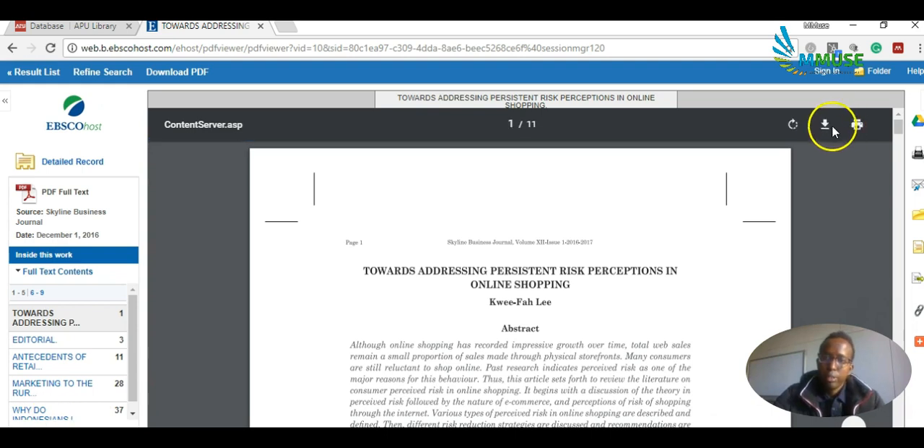
pyautogui.click(826, 125)
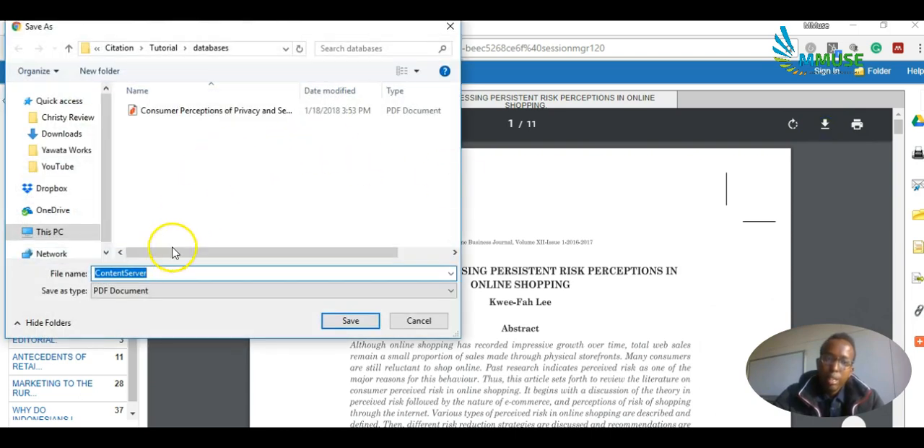
pyautogui.click(350, 322)
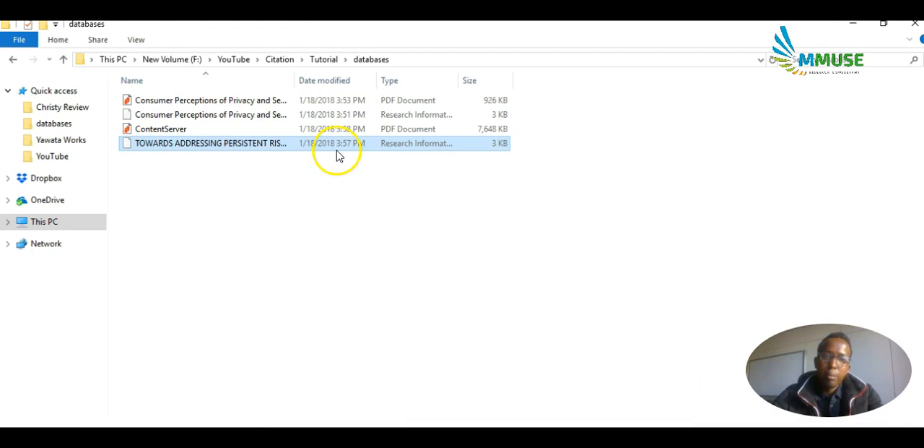
# Rename the ContentServer PDF to TOWARDS ADDRESSING PERSISTENT RISK PERCEPTIONS IN ONLINE SHOPPING, reusing the citation file's name.
pyautogui.rightClick(152, 153)
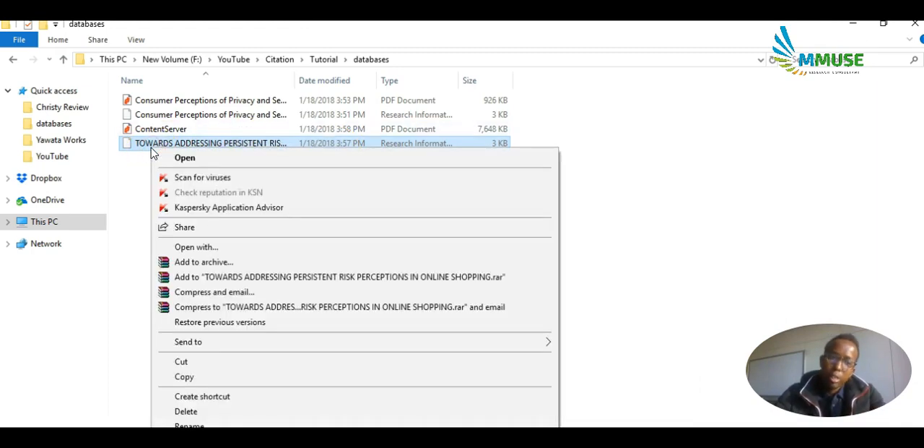
pyautogui.press('m')
pyautogui.hotkey('ctrl', 'c')
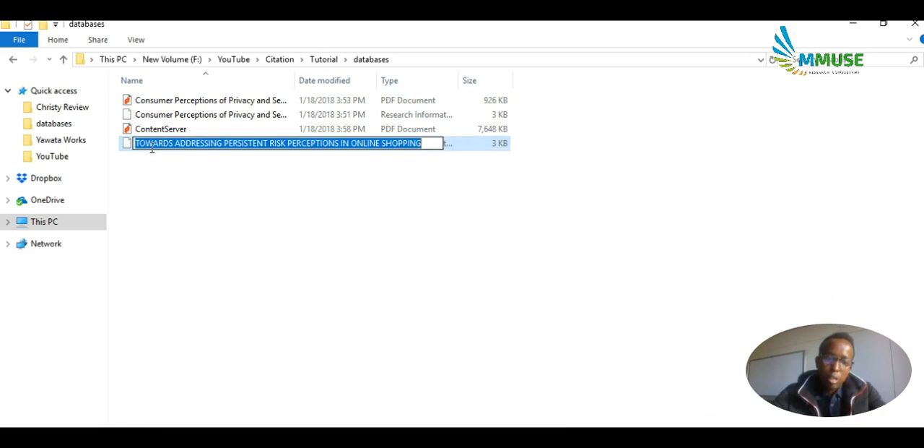
pyautogui.click(149, 128)
pyautogui.rightClick(146, 128)
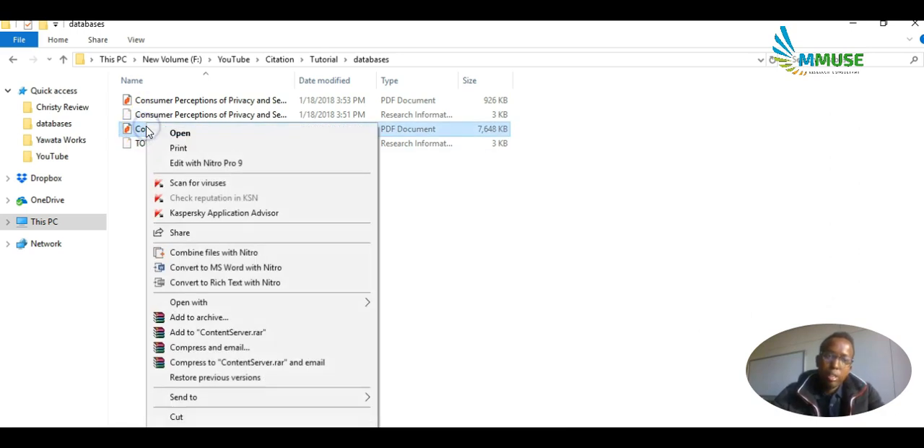
pyautogui.press('m')
pyautogui.hotkey('ctrl', 'v')
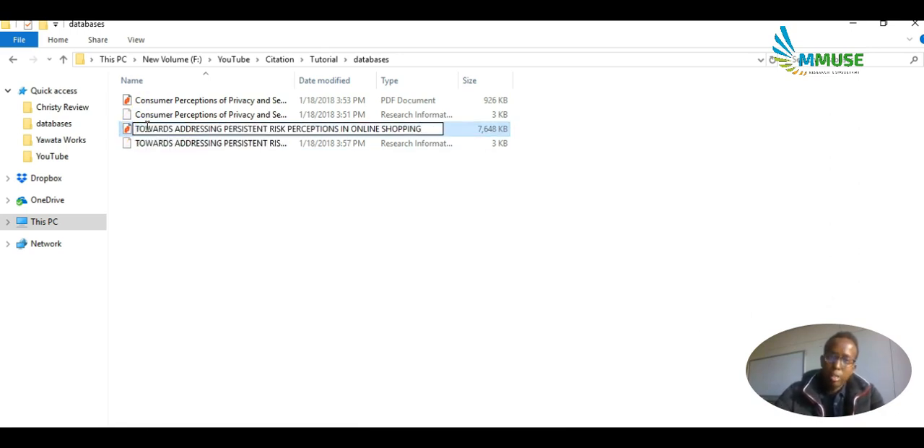
pyautogui.press('Return')
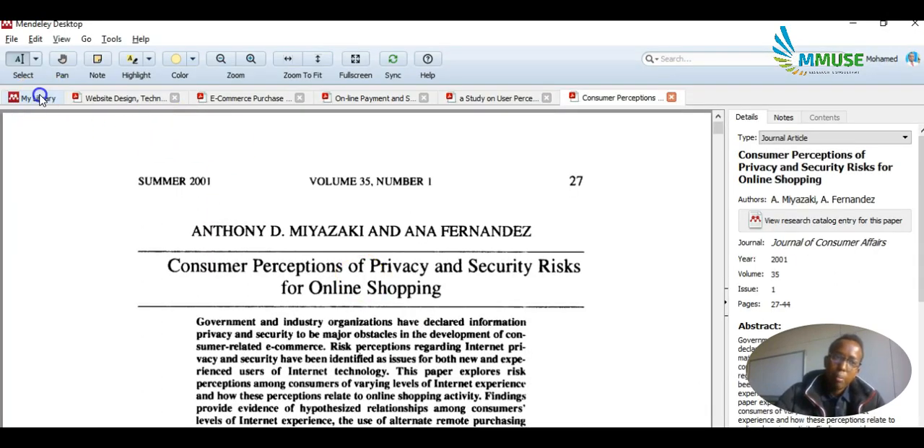
# Import the renamed RIS citation file from the databases folder into the Tutorial subfolder of the Mendeley Desktop library.
pyautogui.click(40, 97)
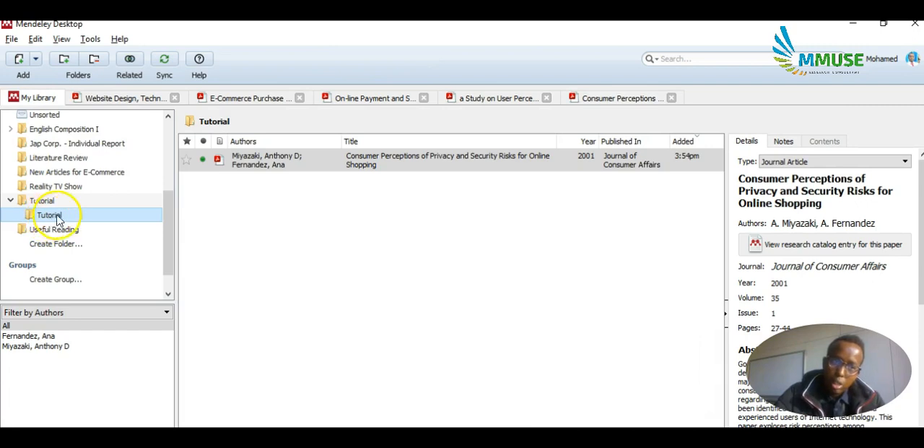
pyautogui.click(283, 222)
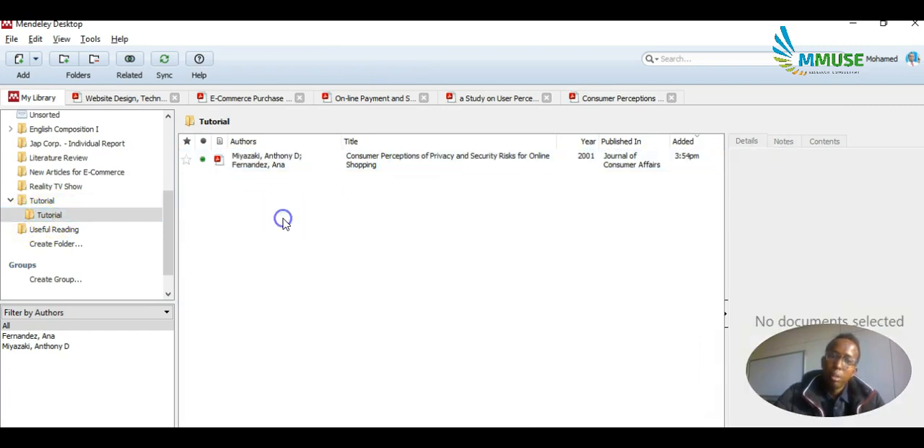
pyautogui.click(889, 28)
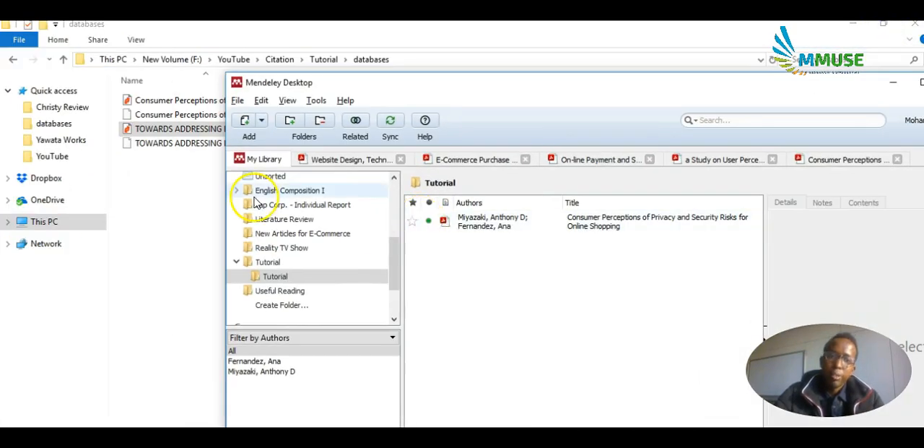
pyautogui.click(197, 147)
pyautogui.moveTo(197, 147); pyautogui.dragTo(533, 294)
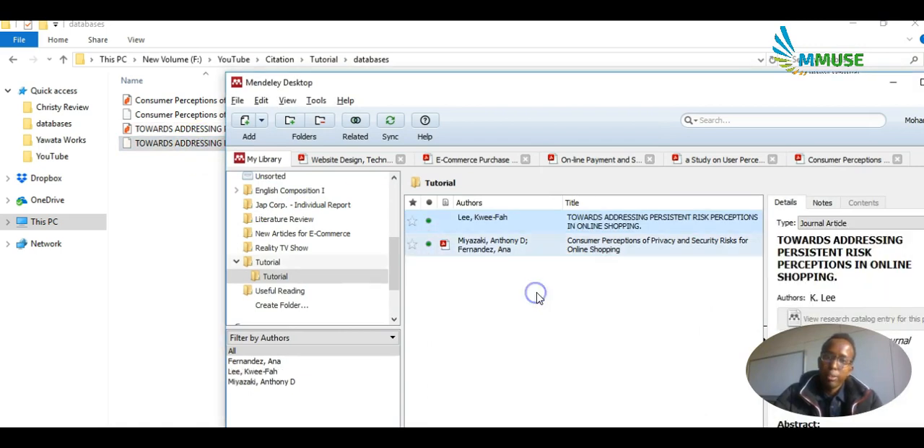
pyautogui.press('super+Up')
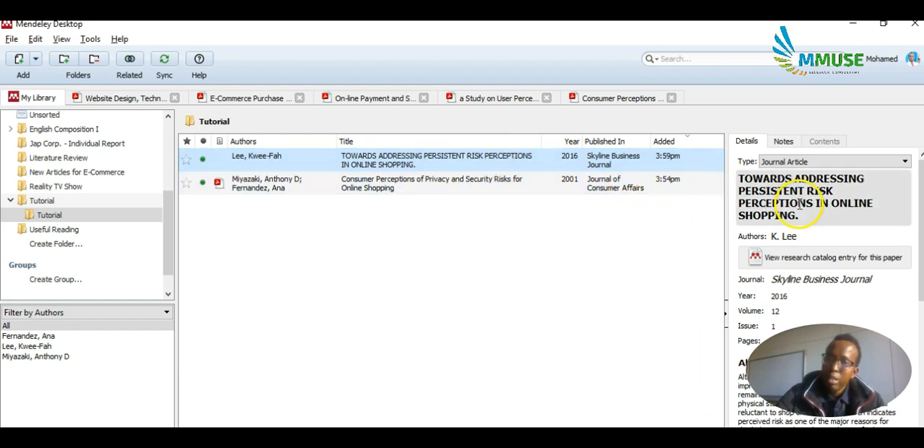
# Attach the "TOWARDS ADDRESSING PERSISTENT RISK PERCEPTIONS" PDF to the newly imported article's entry.
pyautogui.scroll(-3, 809, 239)
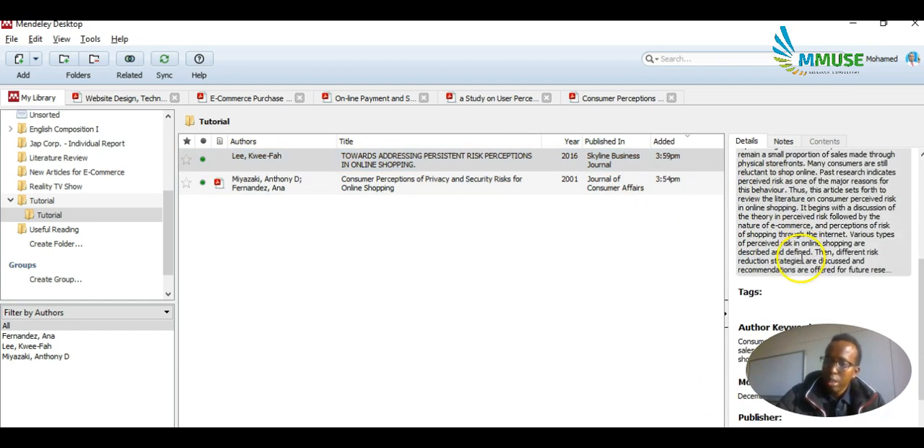
pyautogui.scroll(-5, 816, 239)
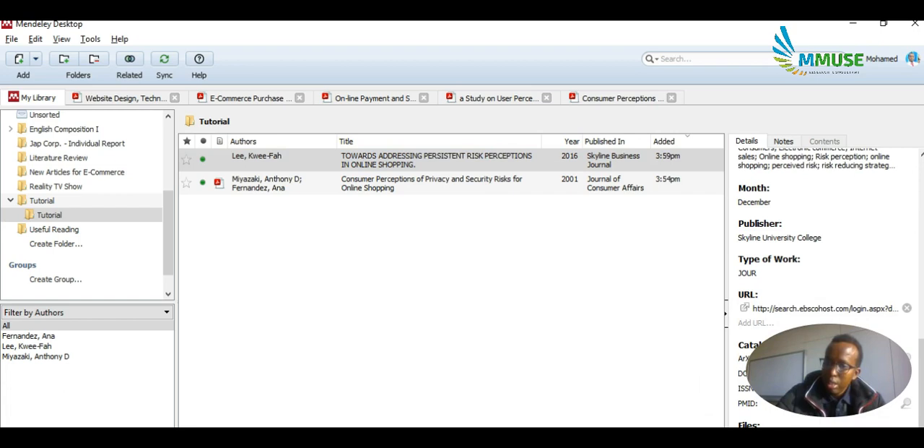
pyautogui.click(756, 440)
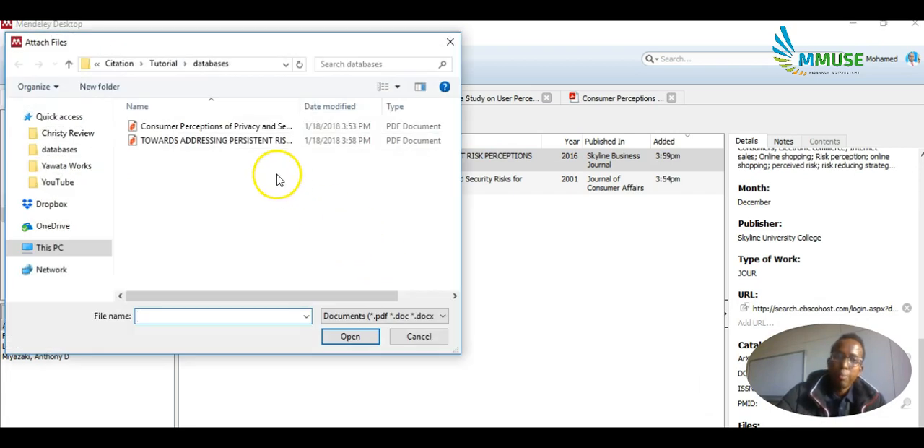
pyautogui.click(221, 142)
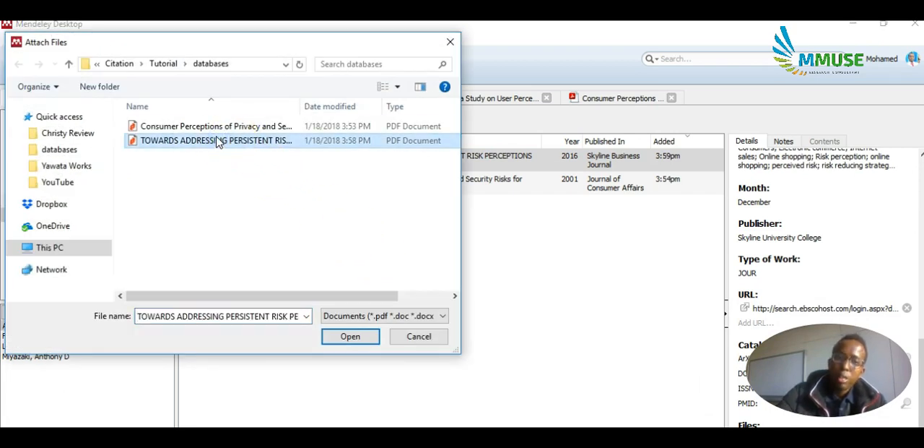
pyautogui.click(342, 336)
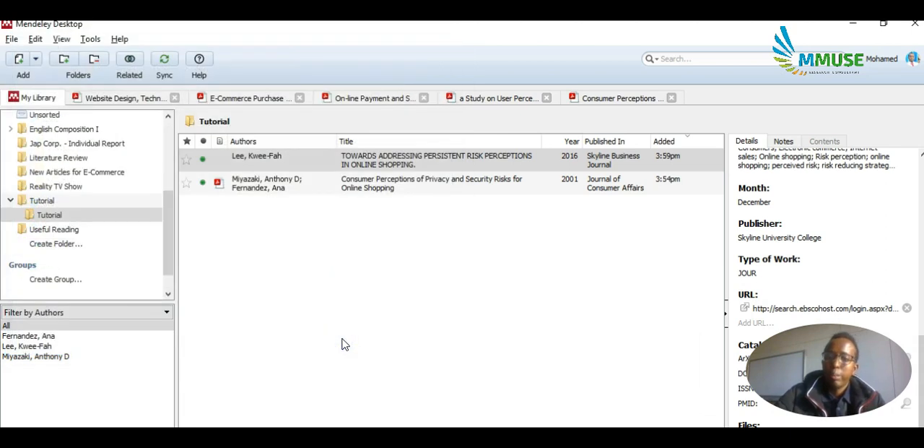
# Open the article's attached PDF in Mendeley Desktop and review its citation details.
pyautogui.click(223, 163)
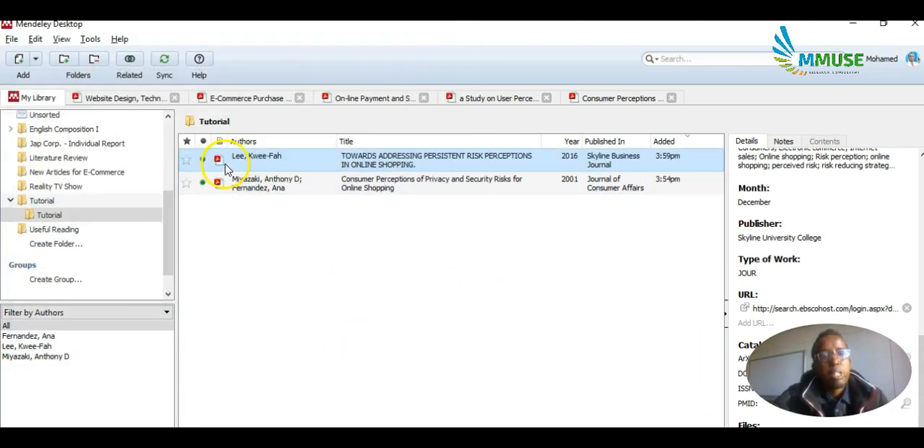
pyautogui.doubleClick(318, 166)
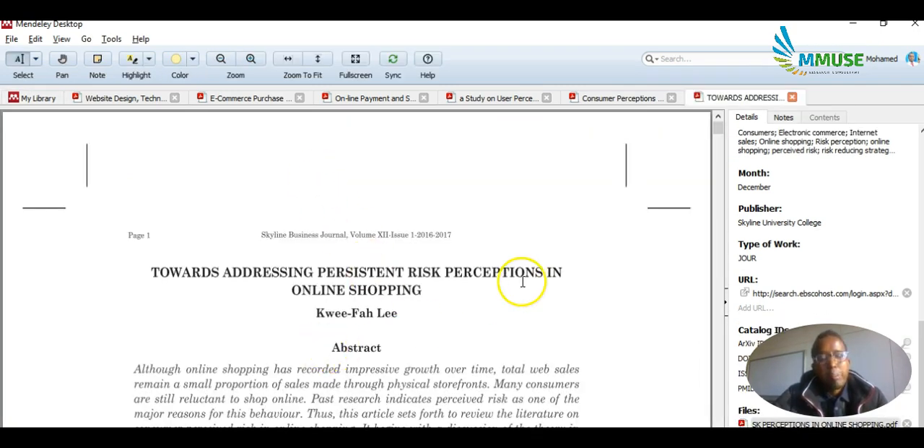
pyautogui.scroll(5, 791, 223)
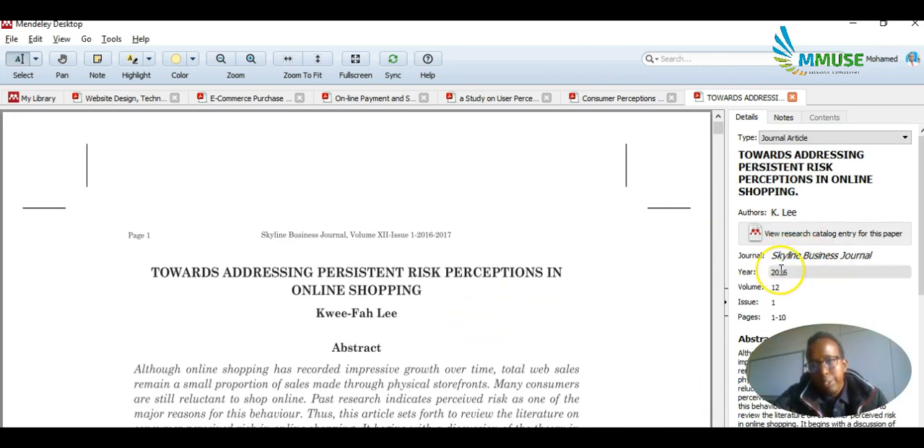
pyautogui.scroll(-5, 781, 269)
pyautogui.scroll(5, 780, 270)
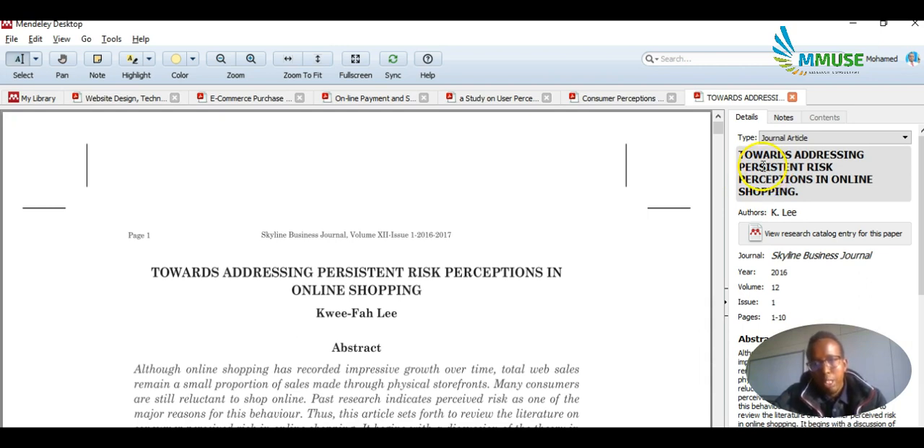
# Copy the article's title from its Mendeley details, switch to Word's Document4 and replace all its content with the title.
pyautogui.click(762, 166)
pyautogui.hotkey('ctrl', 'a')
pyautogui.hotkey('ctrl', 'c')
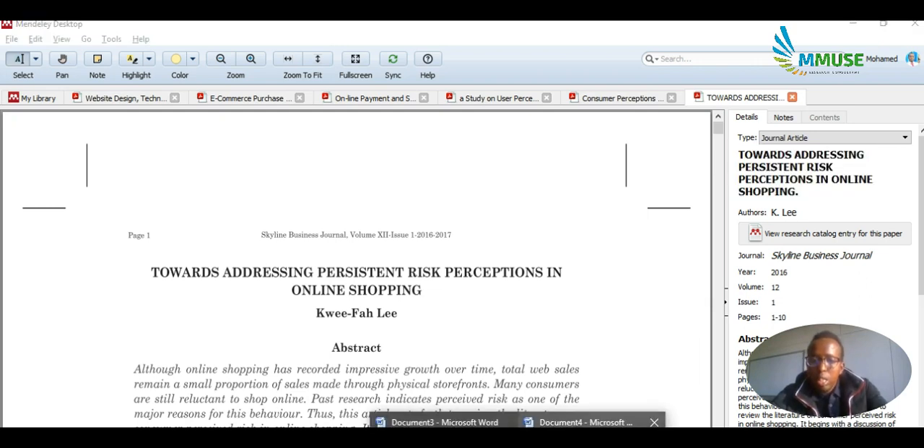
pyautogui.click(585, 421)
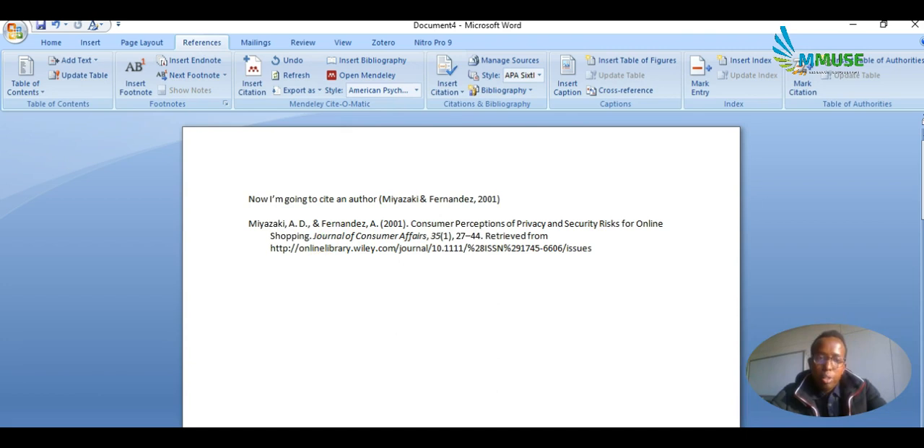
pyautogui.hotkey('ctrl', 'a')
pyautogui.press('Delete')
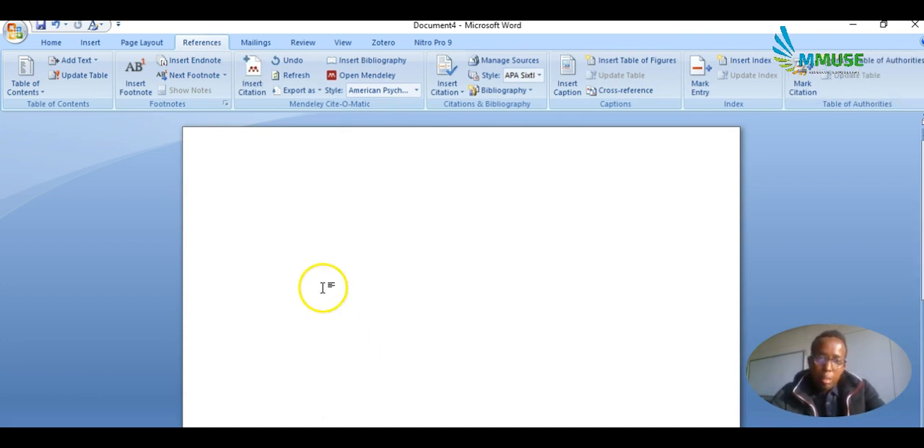
pyautogui.hotkey('ctrl', 'v')
pyautogui.hotkey('ctrl', 'a')
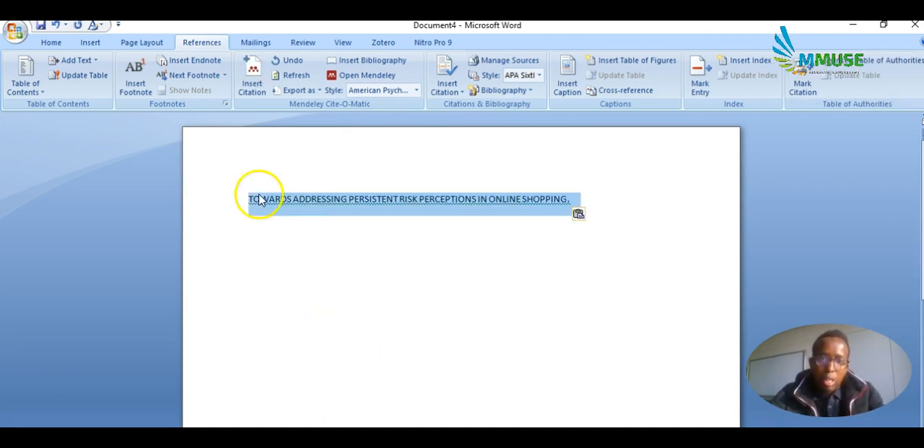
# Convert the title in Word to sentence case and paste it over the article's title in Mendeley Desktop.
pyautogui.click(58, 45)
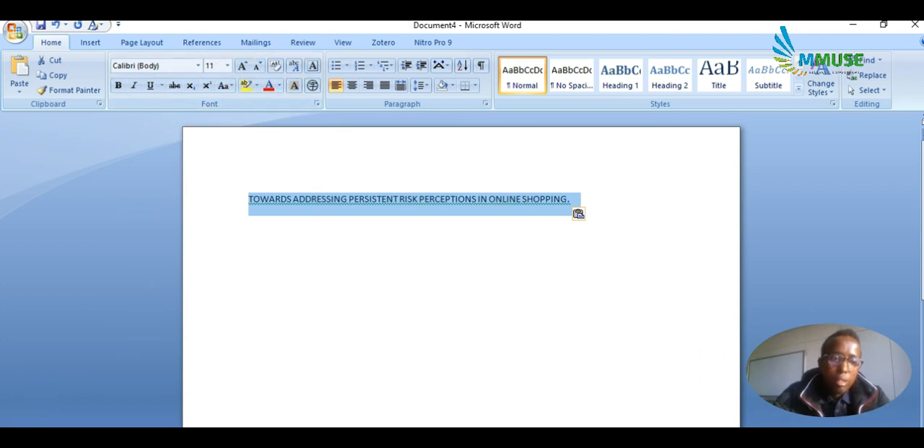
pyautogui.click(224, 87)
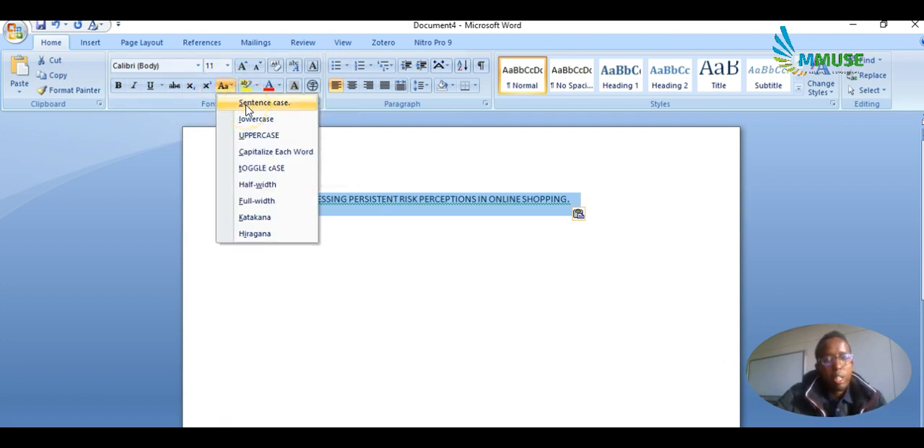
pyautogui.click(249, 103)
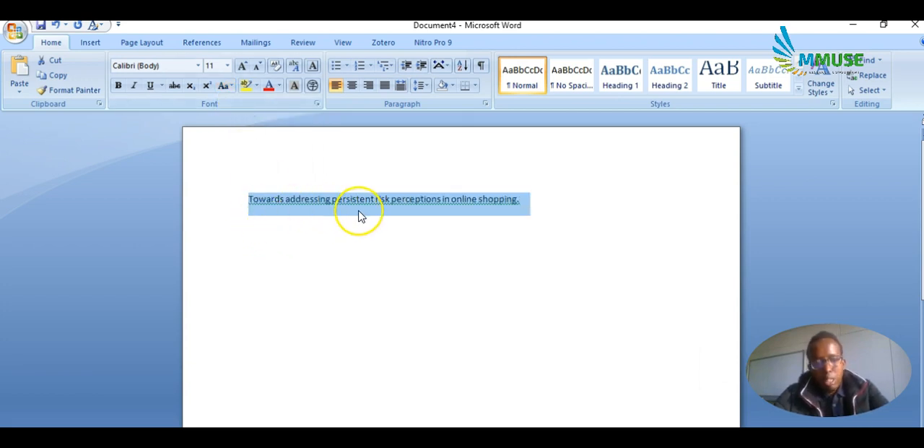
pyautogui.hotkey('alt', 'Tab')
pyautogui.write('Towards addressing persistent risk perceptions in online shopping.')
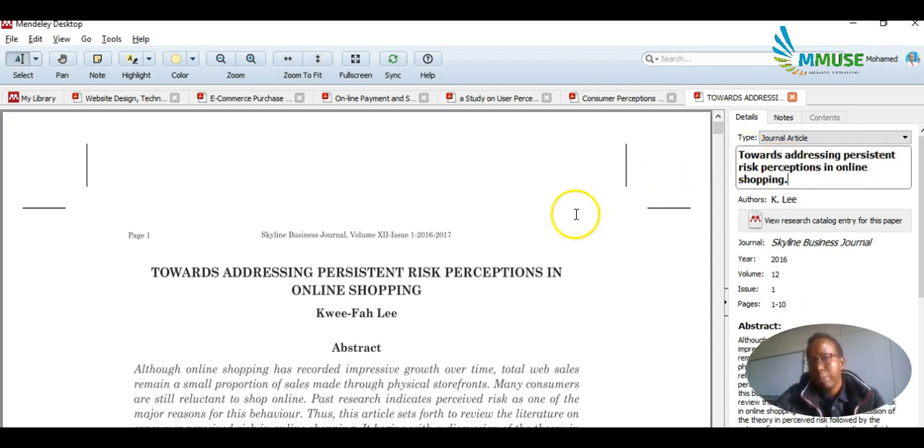
# Switch to Word's Document4, clear its content and paste the article's formatted APA reference.
pyautogui.click(419, 276)
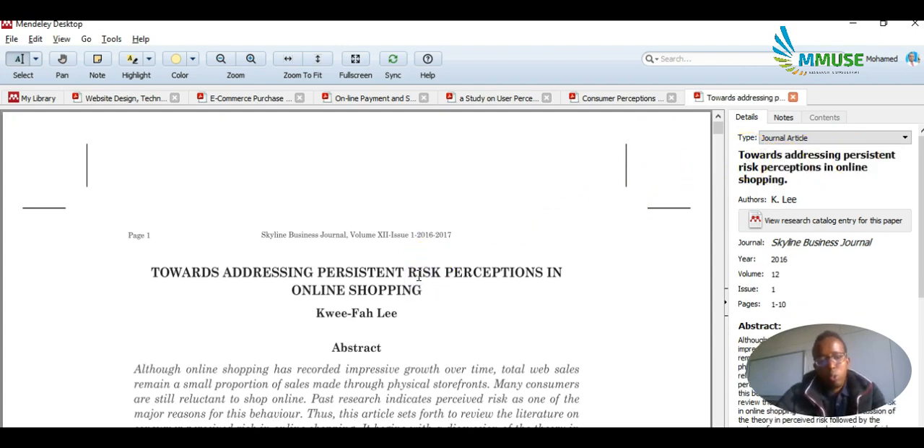
pyautogui.click(419, 291)
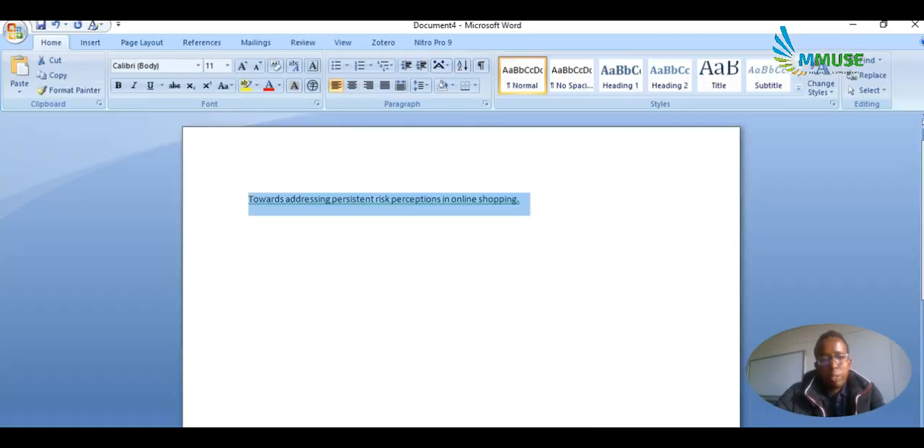
pyautogui.click(385, 350)
pyautogui.press('Delete')
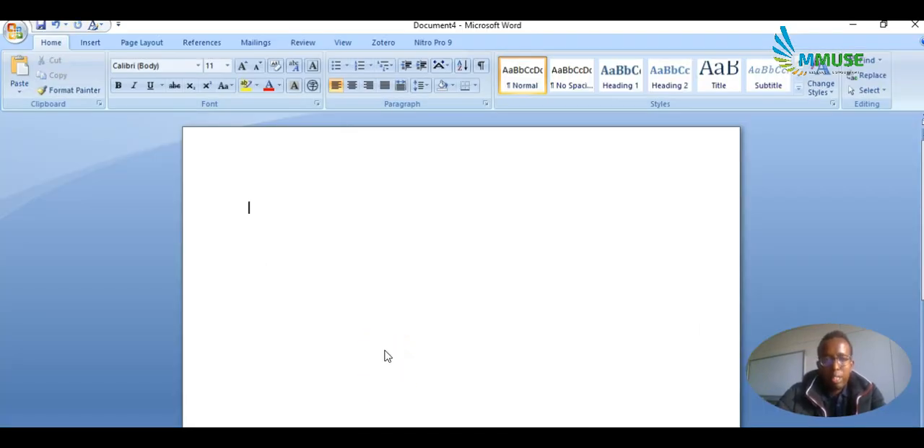
pyautogui.write('Lee, K.-F. (2016). Towards addressing persistent risk perceptions in online shopping. Skyline Business Journal, 12(1), 1–10. Retrieved from http://search.ebscohost.com/login.aspx?direct=true&db=bth&AN=119661131&site=ehost-live')
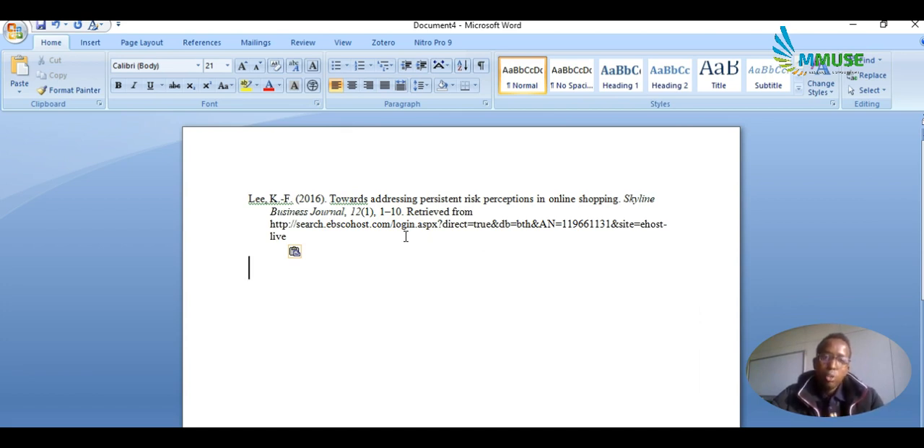
# Clear the pasted reference from the Word document and go back to the Tutorial folder in Mendeley Desktop's library.
pyautogui.hotkey('ctrl', 'a')
pyautogui.press('Delete')
pyautogui.hotkey('alt', 'Tab')
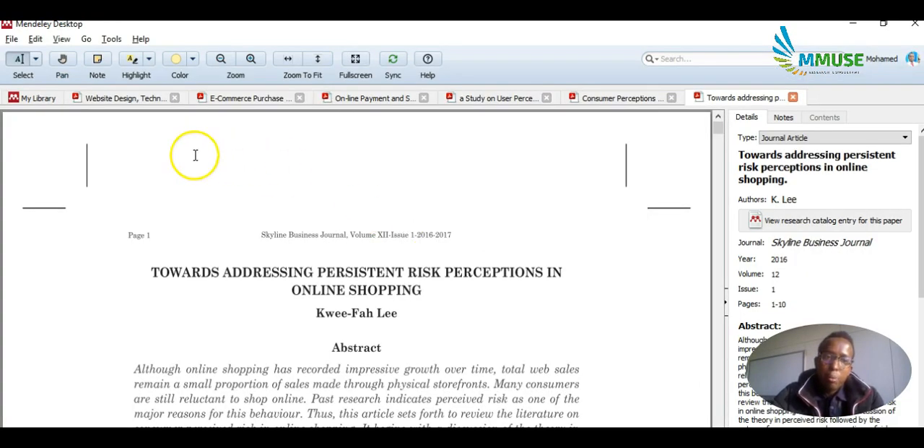
pyautogui.click(35, 97)
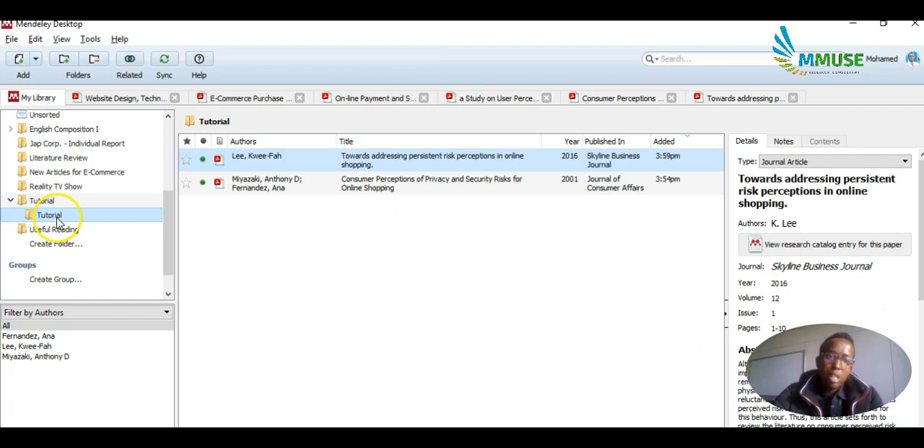
pyautogui.keyDown('shift'); pyautogui.click(262, 186); pyautogui.keyUp('shift')
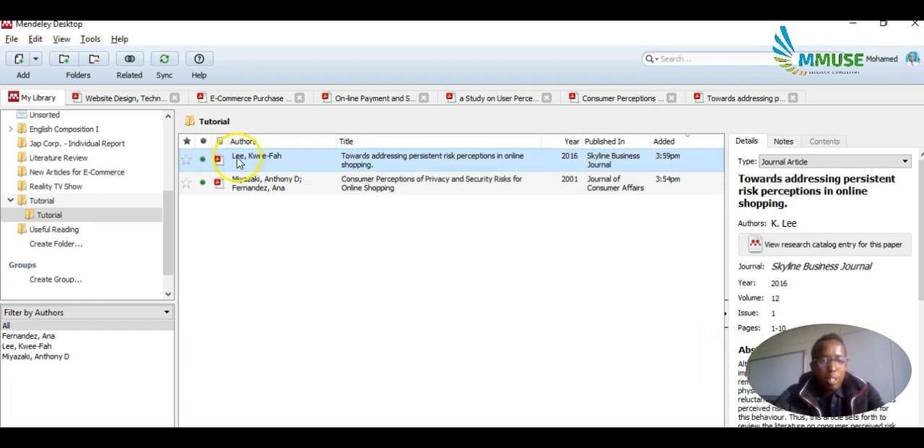
# Switch to Word and write "Author 1" followed by a space in the empty document.
pyautogui.hotkey('alt', 'Tab')
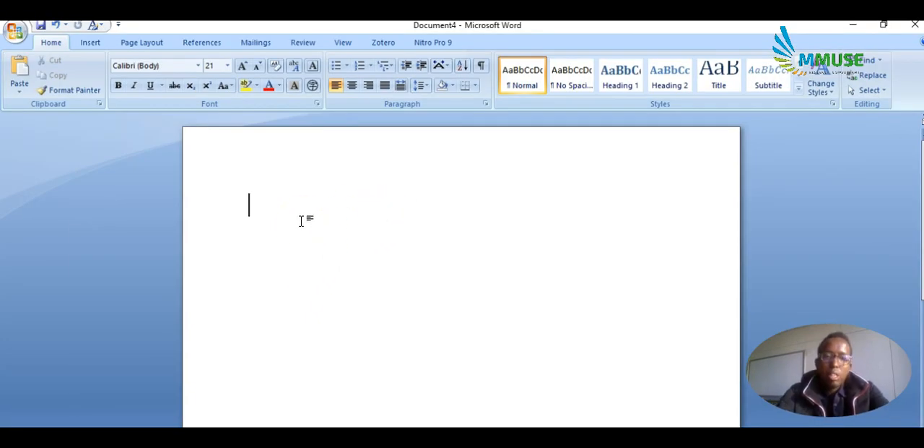
pyautogui.write('author')
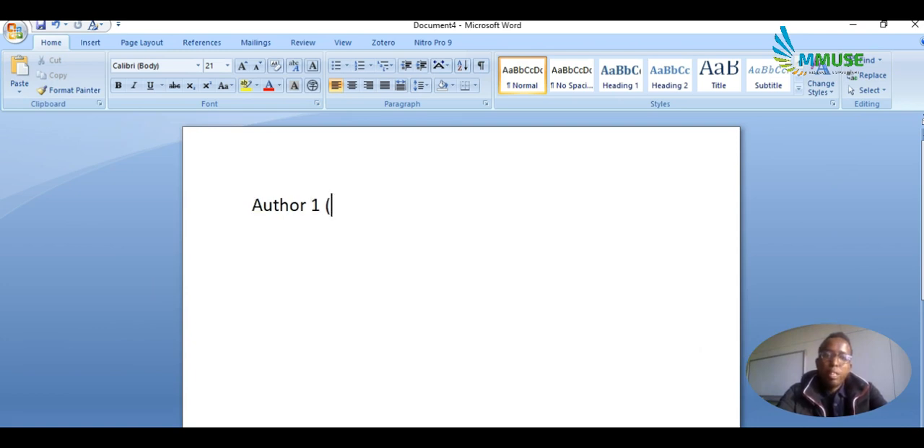
pyautogui.hotkey('alt', 'Tab')
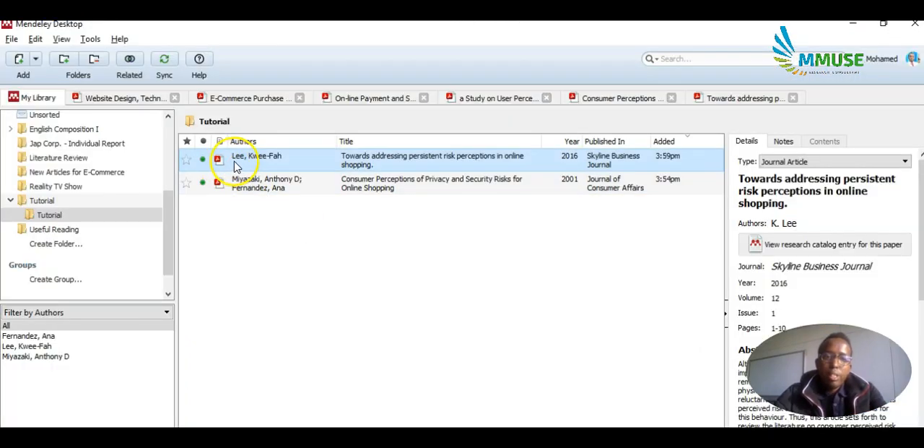
pyautogui.hotkey('alt', 'Tab')
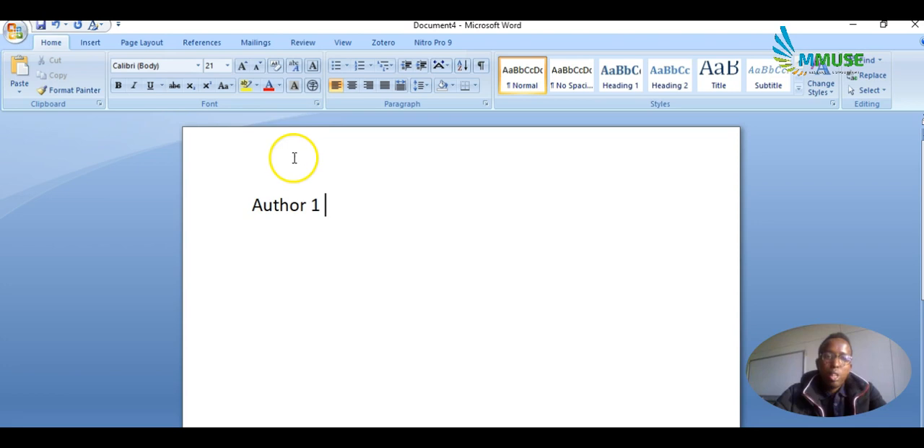
# Insert the Mendeley citation for the all-caps 2016 "TOWARDS ADDRESSING PERSISTENT RISK PERCEPTIONS" article after "Author 1".
pyautogui.click(211, 42)
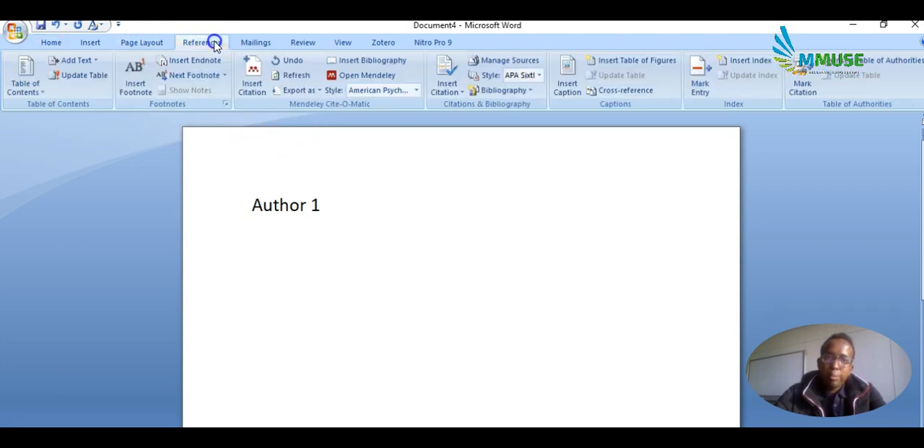
pyautogui.click(252, 84)
pyautogui.write('lee')
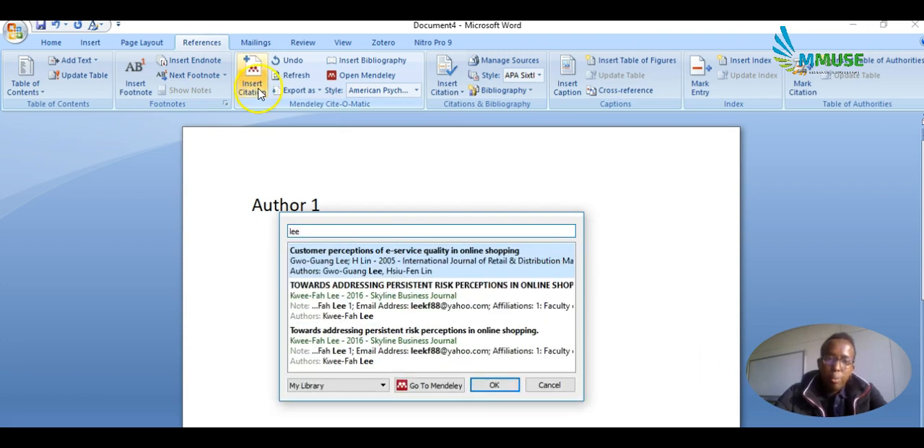
pyautogui.click(361, 298)
pyautogui.click(495, 253)
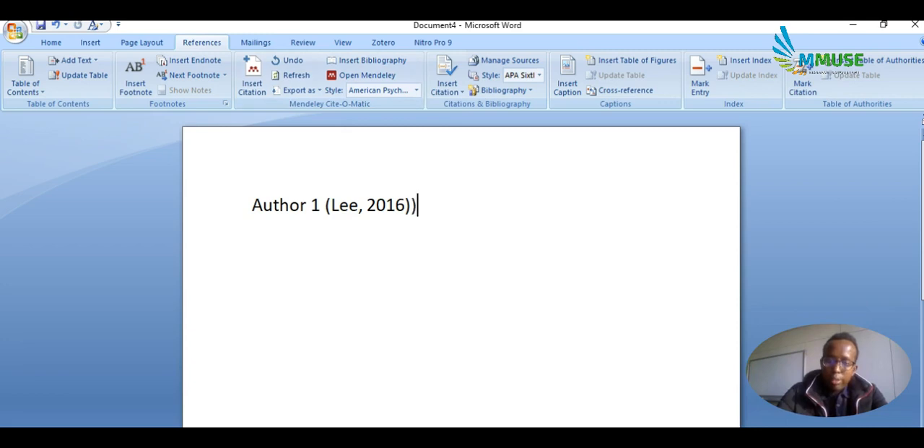
# Add an "Author 2 (" line and insert the Mendeley citation for "Consumer Perceptions of Privacy and Security Risks for Online Shopping" (2001).
pyautogui.write('r 2 (')
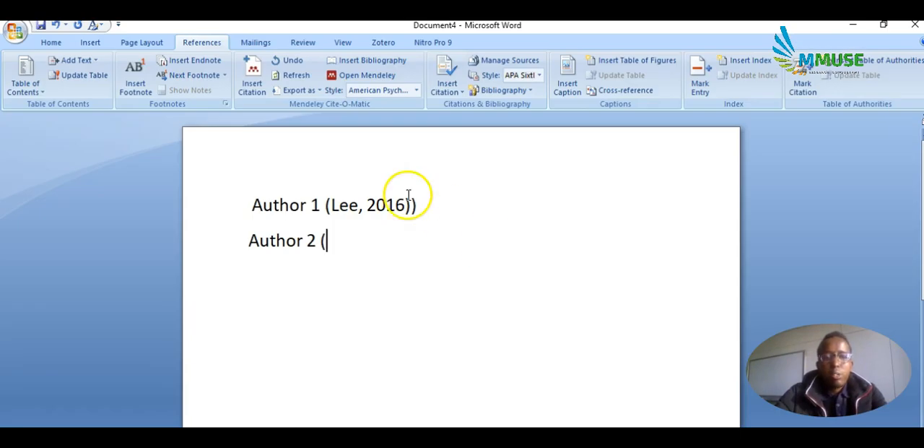
pyautogui.click(253, 72)
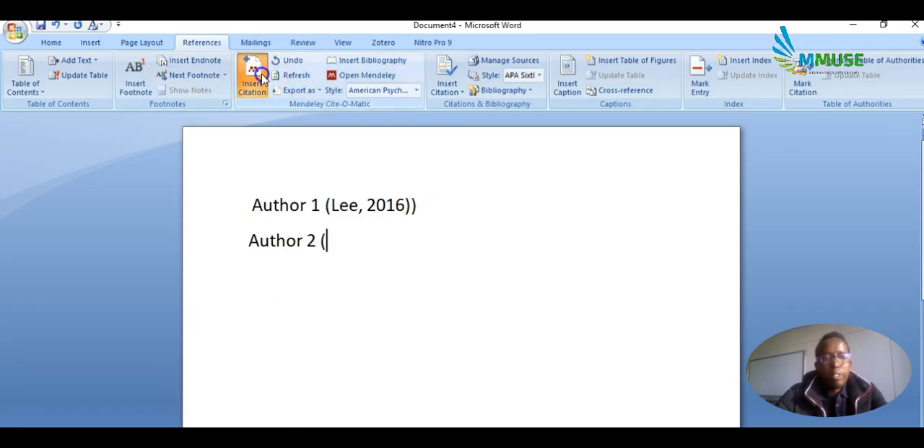
pyautogui.write('miya')
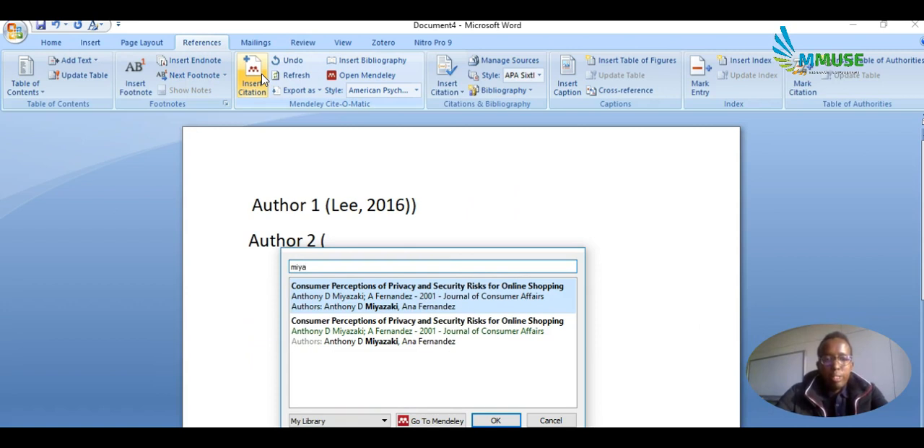
pyautogui.click(332, 298)
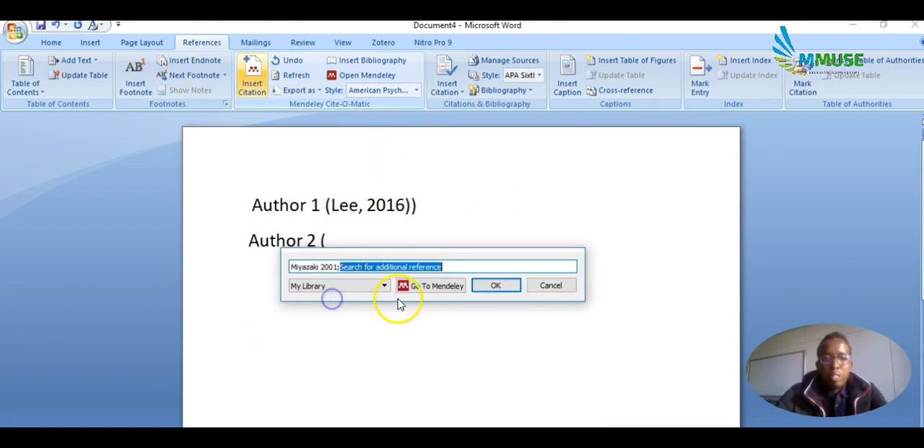
pyautogui.click(495, 286)
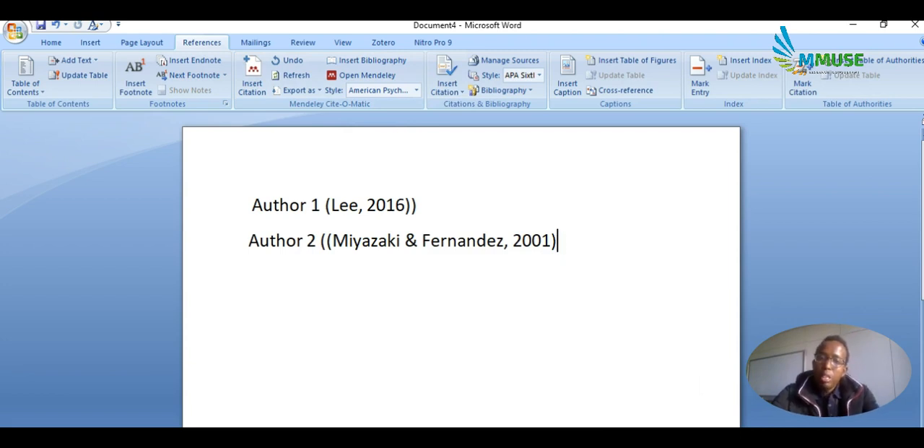
# Remove the extra opening bracket before the second citation and the extra closing bracket after the first.
pyautogui.click(325, 242)
pyautogui.press('BackSpace')
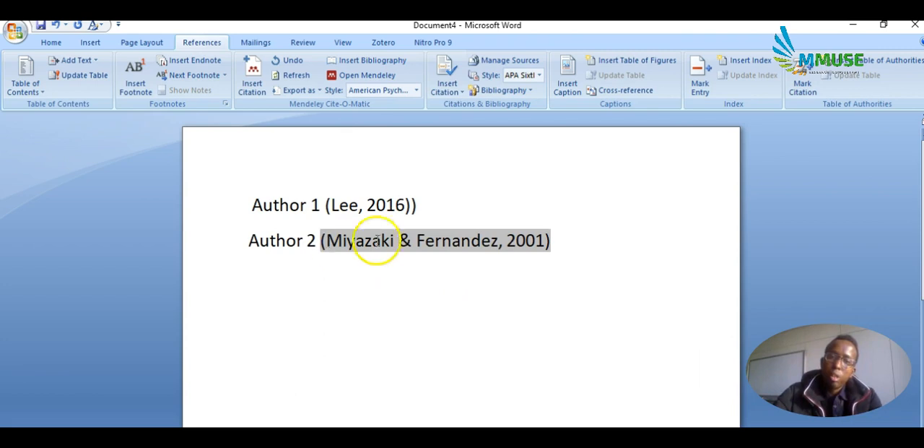
pyautogui.click(421, 211)
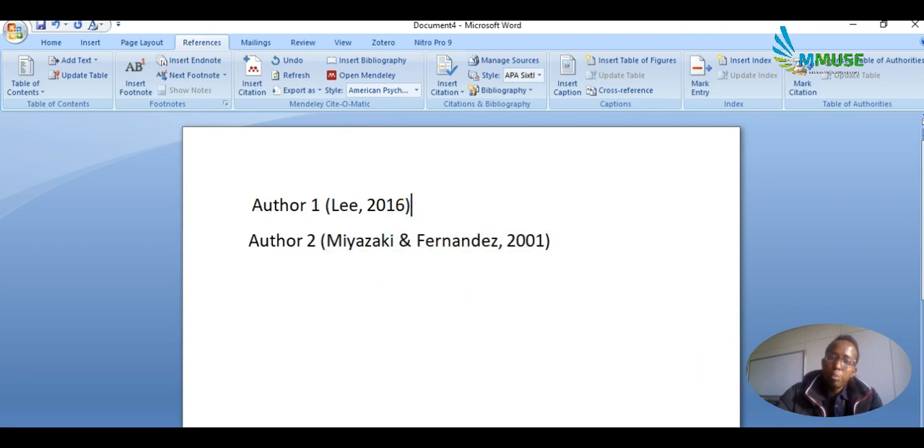
# Insert the Mendeley bibliography further down the document, below the two citations, and review its entries.
pyautogui.scroll(-10, 402, 265)
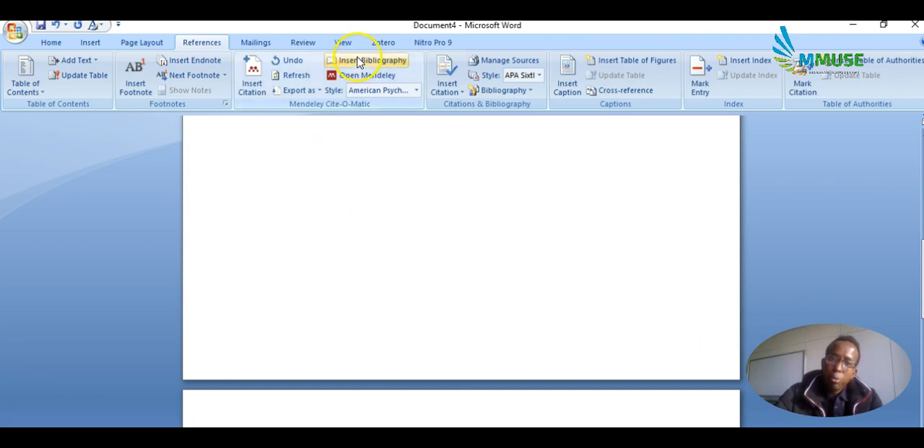
pyautogui.scroll(-3, 366, 297)
pyautogui.scroll(-7, 366, 297)
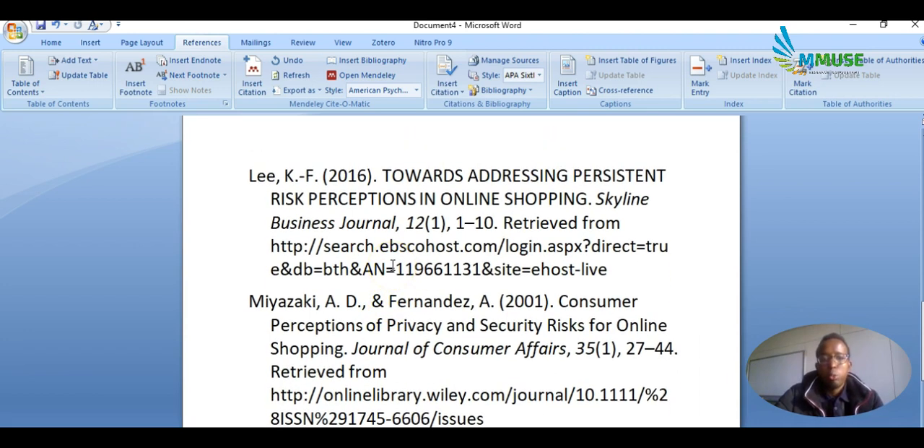
pyautogui.scroll(3, 392, 266)
pyautogui.scroll(-3, 392, 265)
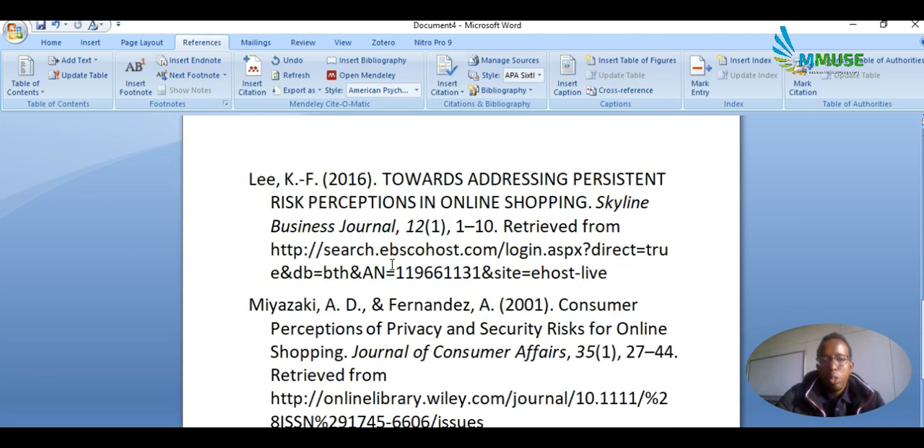
pyautogui.scroll(15, 393, 265)
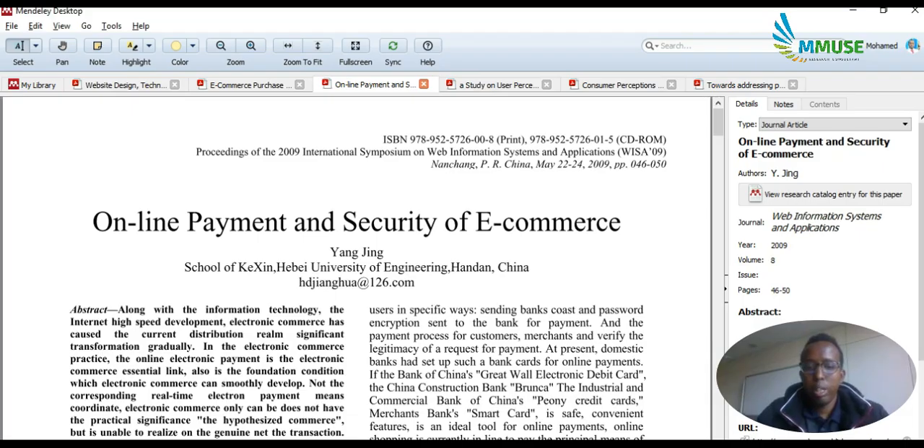
pyautogui.moveTo(519, 445)
pyautogui.click(586, 432)
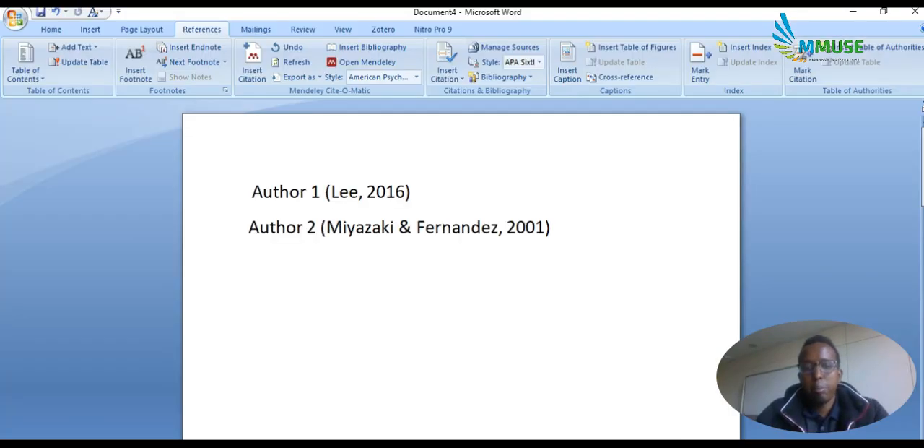
pyautogui.click(418, 310)
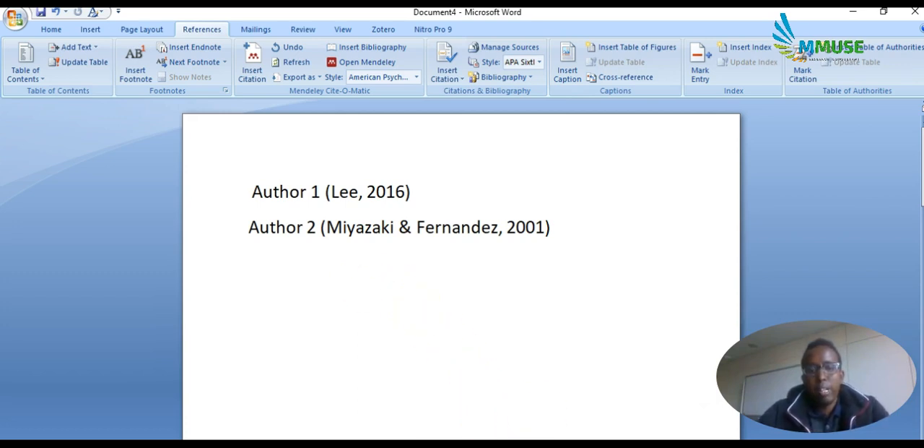
pyautogui.click(556, 397)
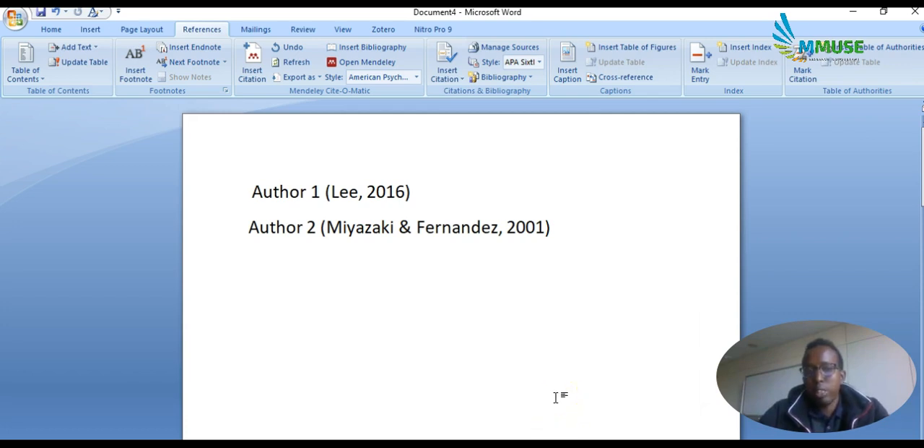
pyautogui.click(512, 413)
pyautogui.click(510, 422)
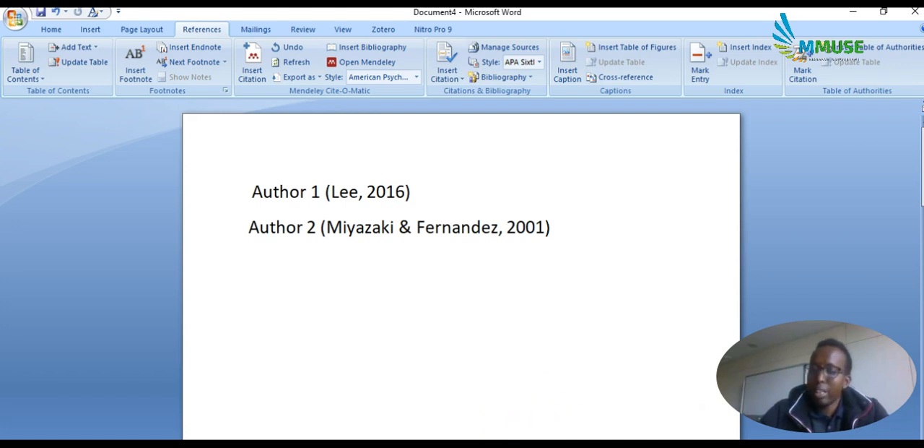
# Switch to Mendeley Desktop and review the citation details of the "On-line Payment and Security of E-commerce" article.
pyautogui.hotkey('alt', 'Tab')
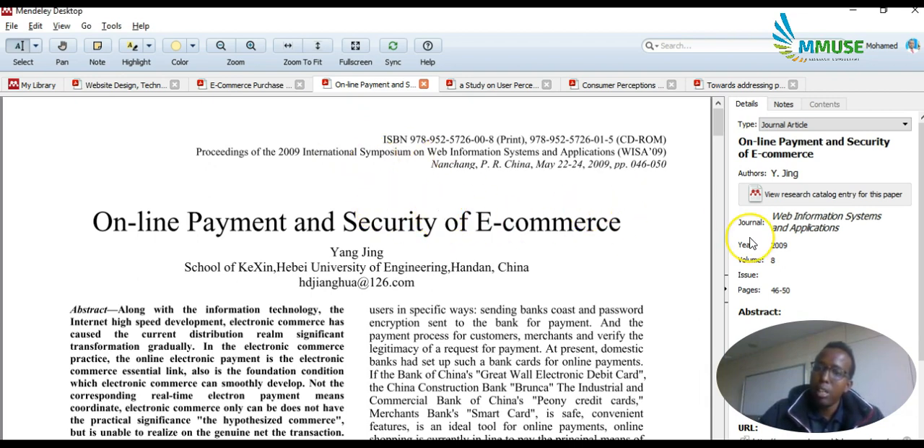
pyautogui.scroll(-1, 751, 245)
pyautogui.scroll(-1, 751, 244)
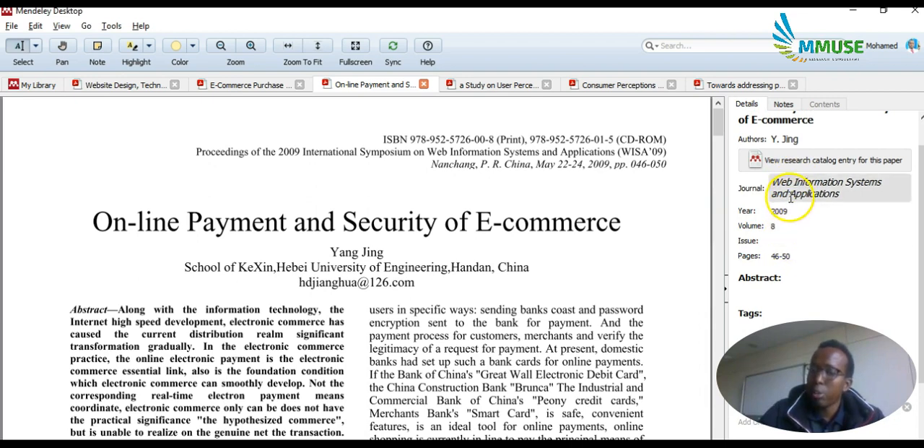
pyautogui.scroll(2, 793, 217)
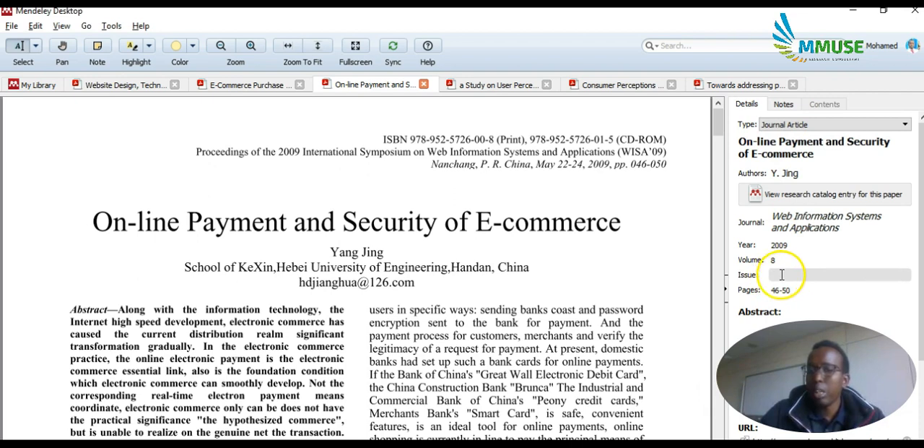
# View the "E-Commerce Purchase Intention in Emerging Markets" PDF and examine the highlighted passages in its abstract.
pyautogui.click(251, 86)
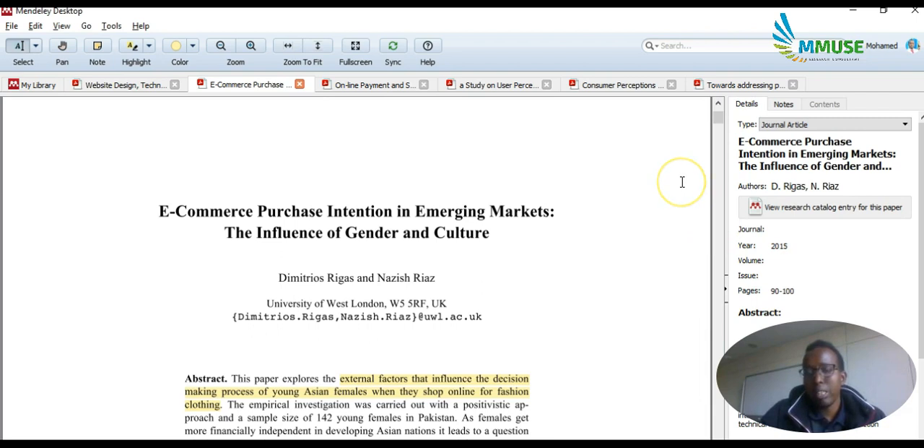
pyautogui.click(575, 207)
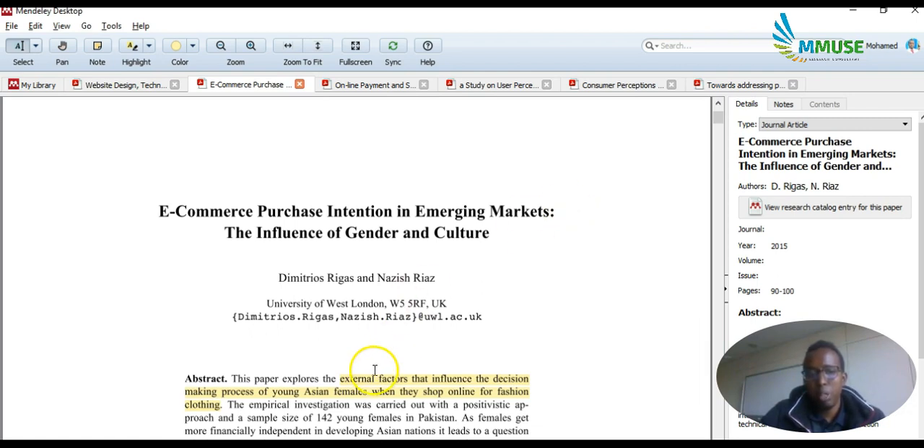
pyautogui.scroll(-3, 375, 371)
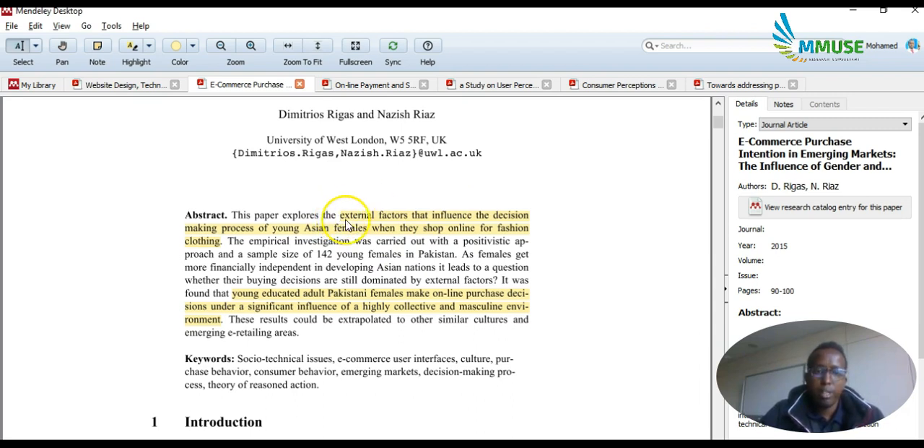
pyautogui.moveTo(346, 225)
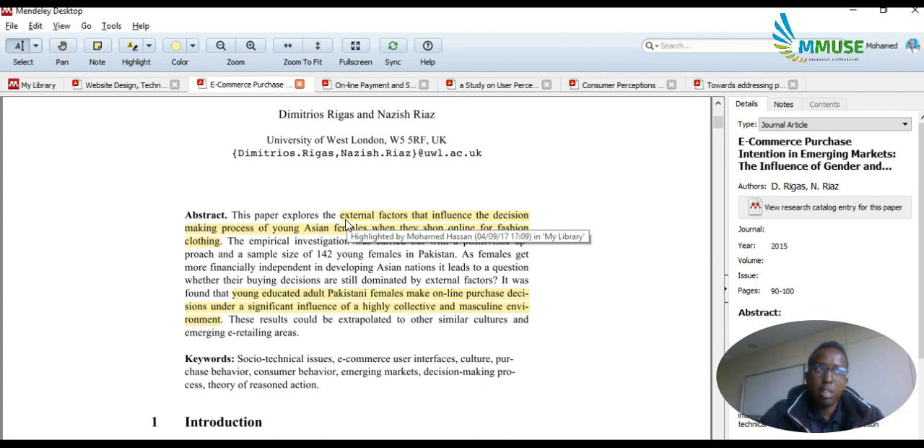